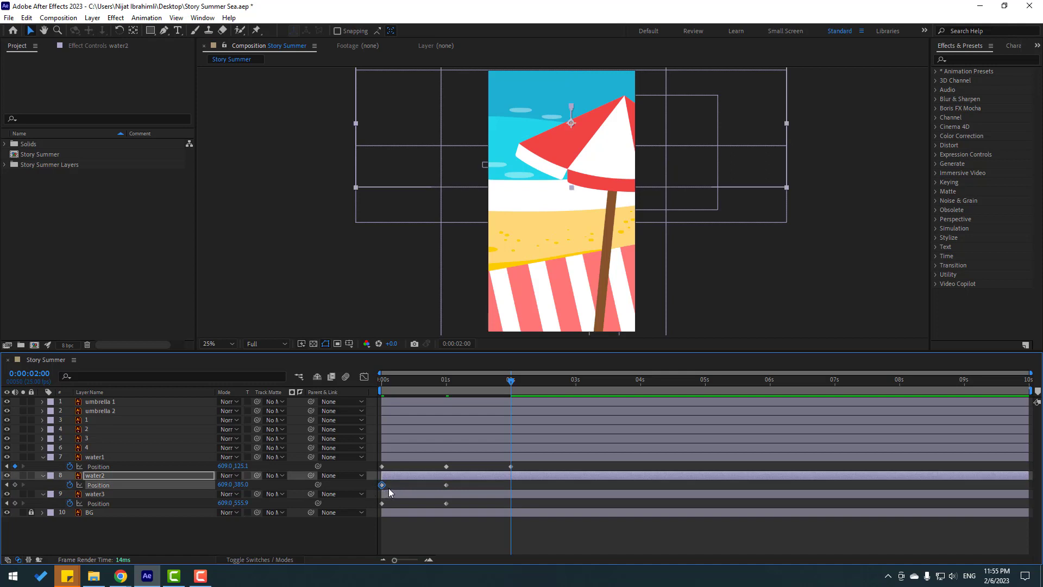
- Paste the starting Position keyframes of the water2 and water3 layers at 0:00:02:00
key(ctrl+v)
click(383, 504)
key(ctrl+c)
key(ctrl+v)
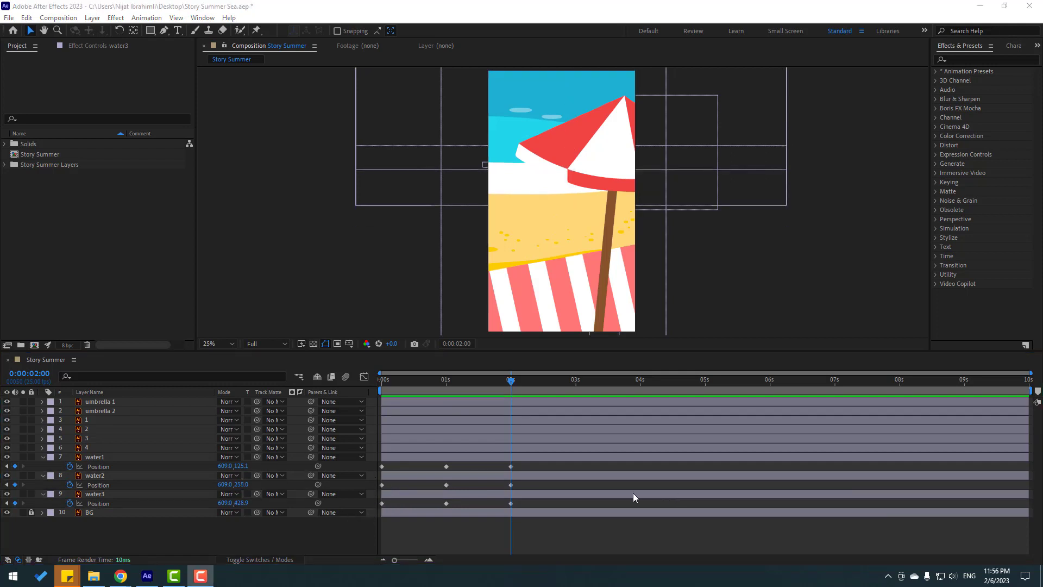
- Shift all water2 Position keyframes 6 frames later so the first one starts at 0:00:00:06
click(104, 477)
drag(520, 482, 399, 491)
drag(445, 383, 377, 385)
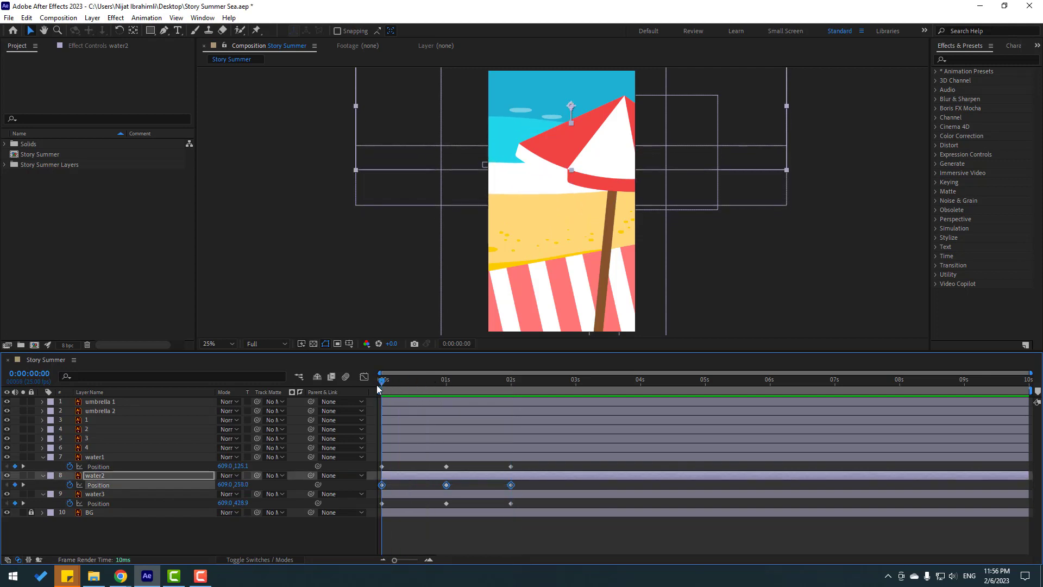
click(453, 345)
text(+6)
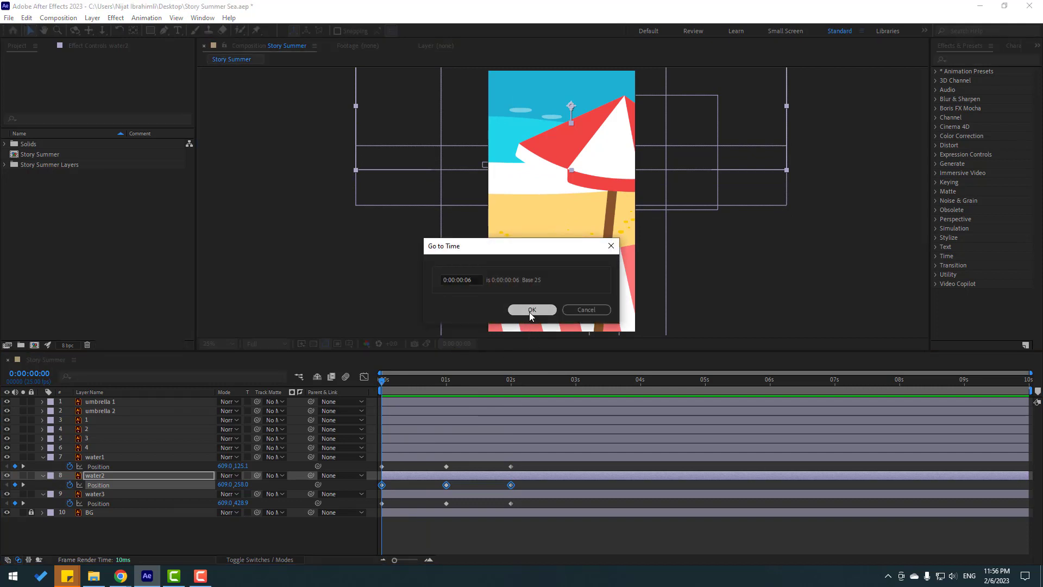
click(530, 311)
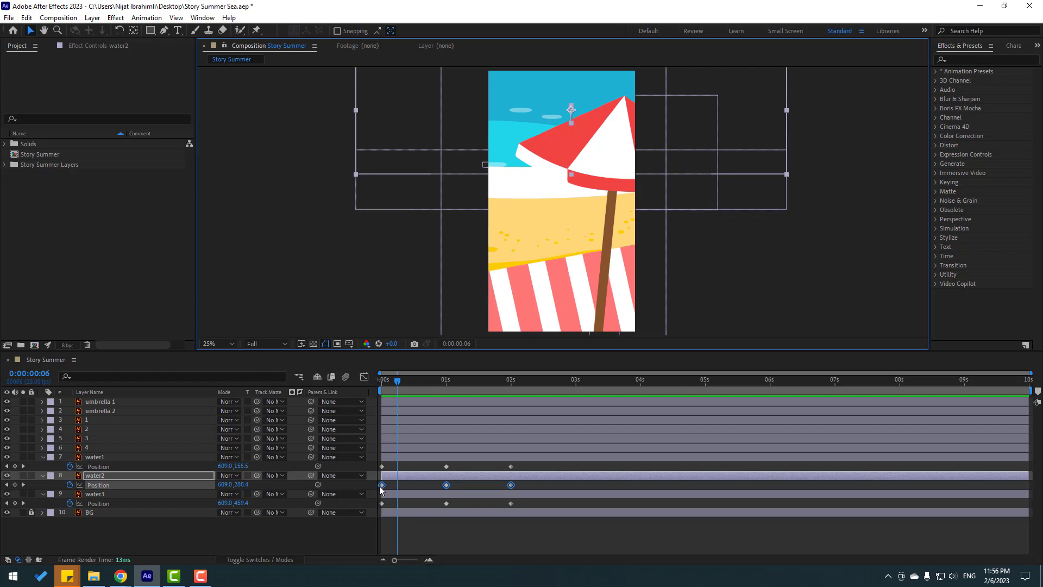
drag(382, 485, 398, 486)
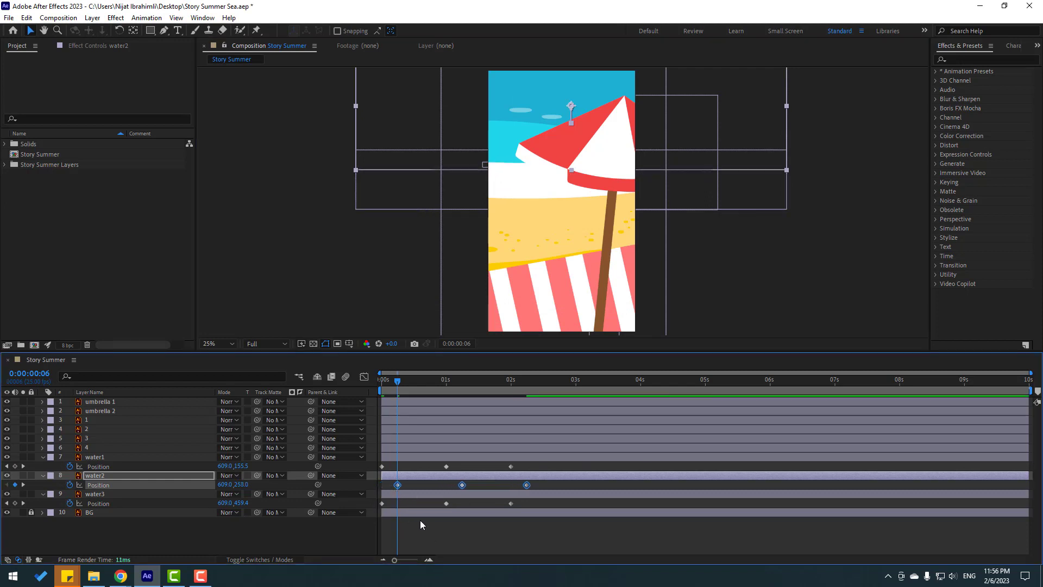
- Shift all water1 Position keyframes so the first one starts at 0:00:00:11, and preview the waves
key(Page_Down)
key(Page_Down)
key(Page_Down)
key(Page_Down)
key(Page_Down)
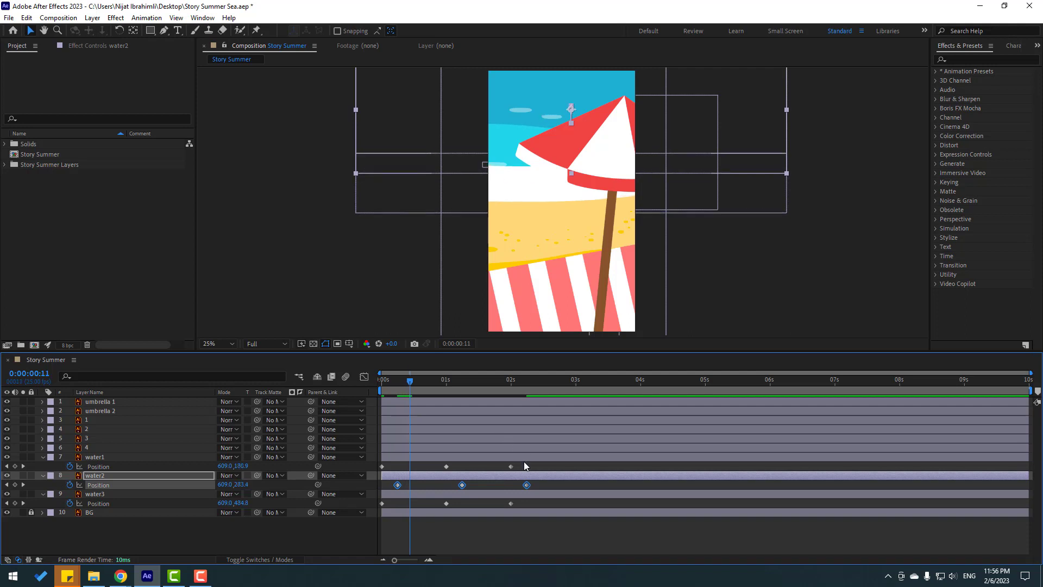
drag(524, 464, 412, 466)
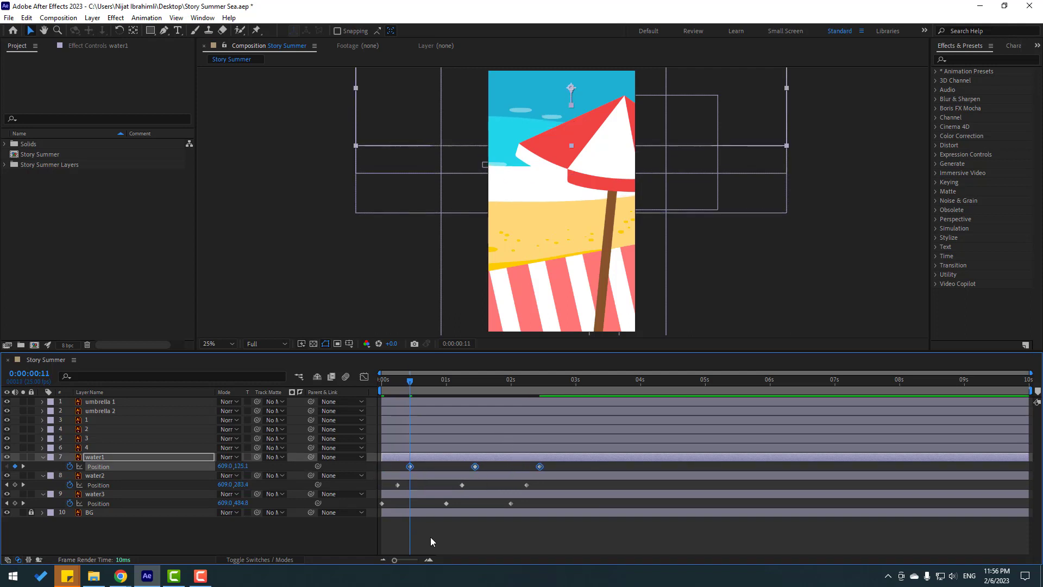
click(432, 536)
key(space)
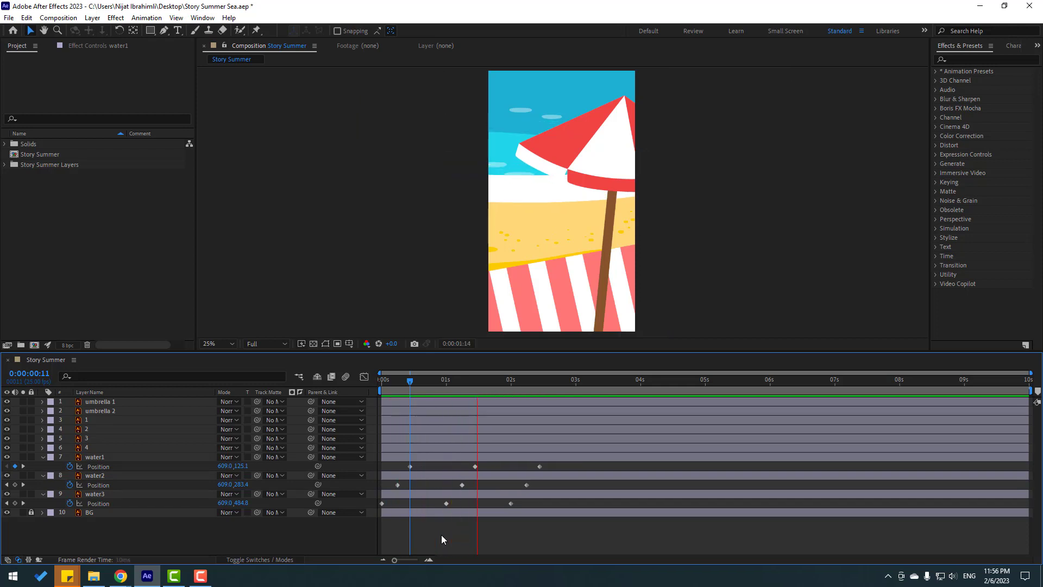
key(space)
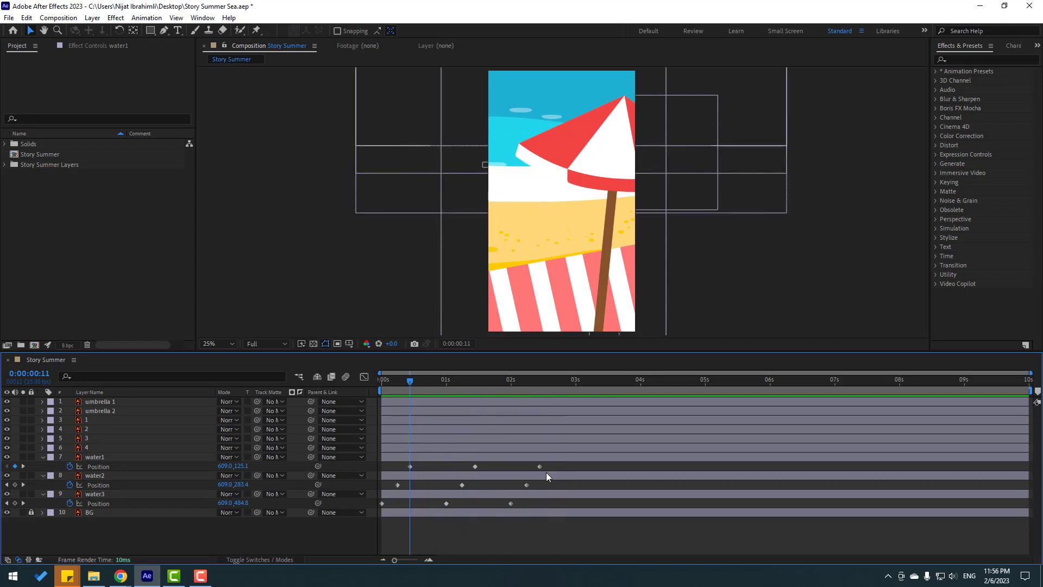
- Apply Easy Ease to all Position keyframes of the three water layers and preview the motion
drag(546, 472, 379, 509)
right_click(383, 503)
mouse_move(451, 494)
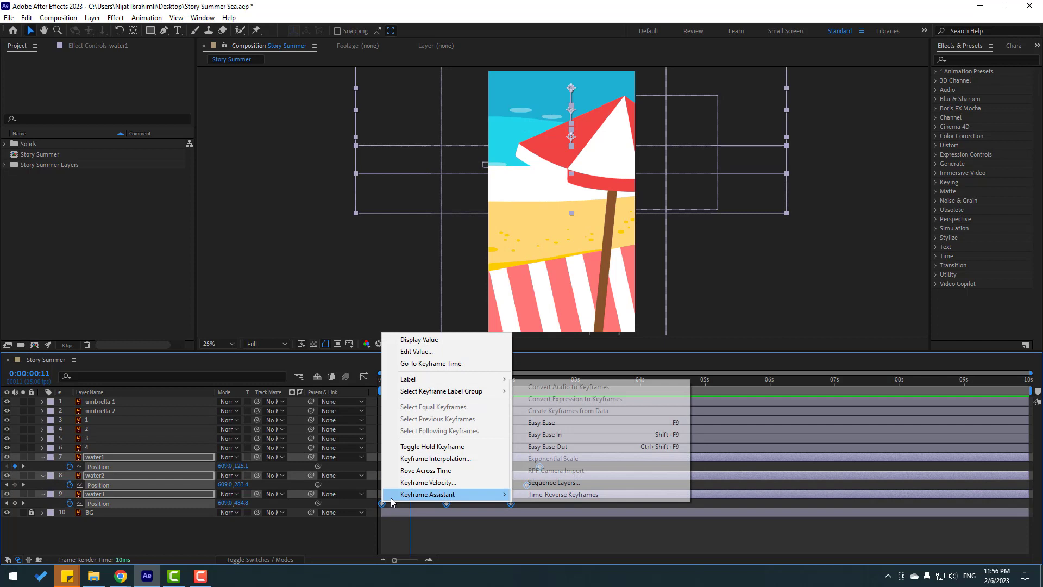
click(560, 419)
key(space)
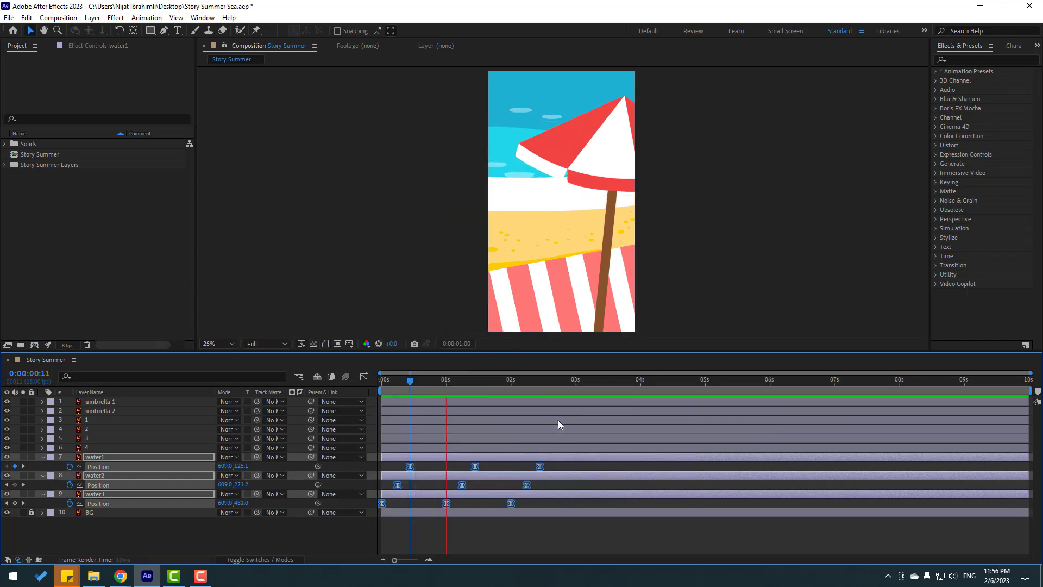
- Shorten the work area to end just past the last water1 keyframe at 0:00:02:11, and preview it
click(533, 381)
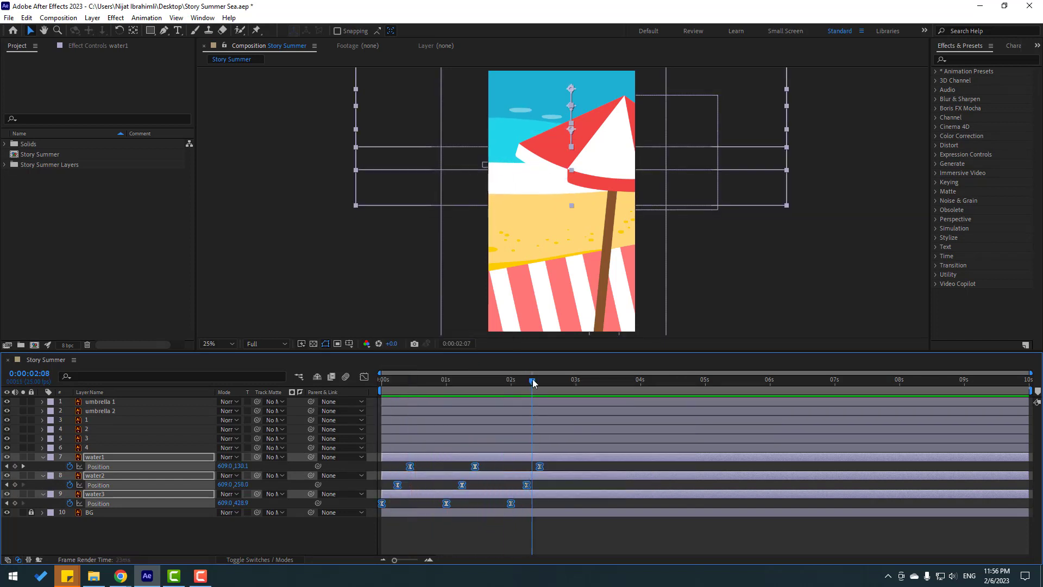
drag(532, 381, 538, 382)
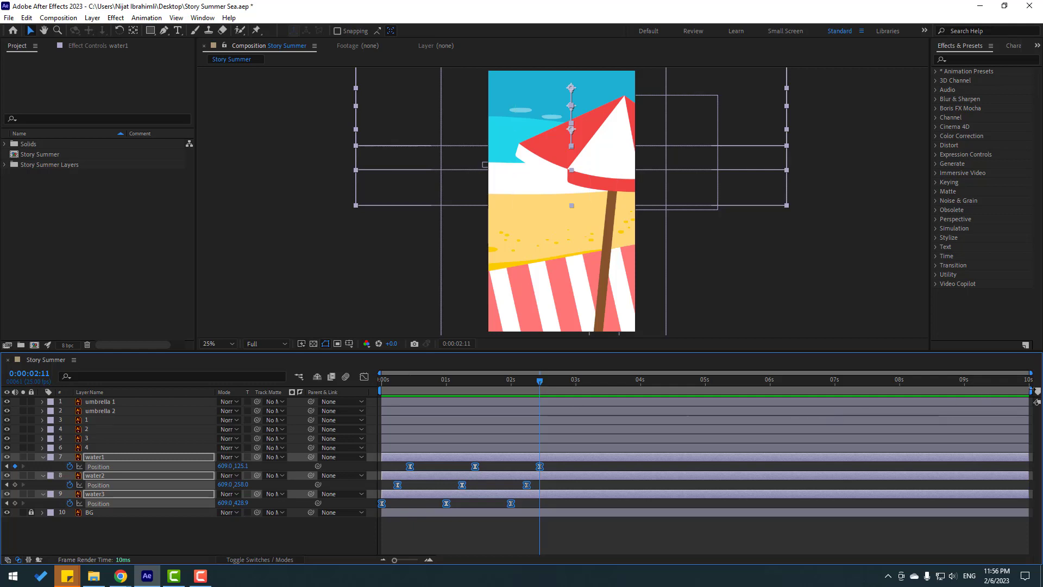
drag(1031, 392, 546, 394)
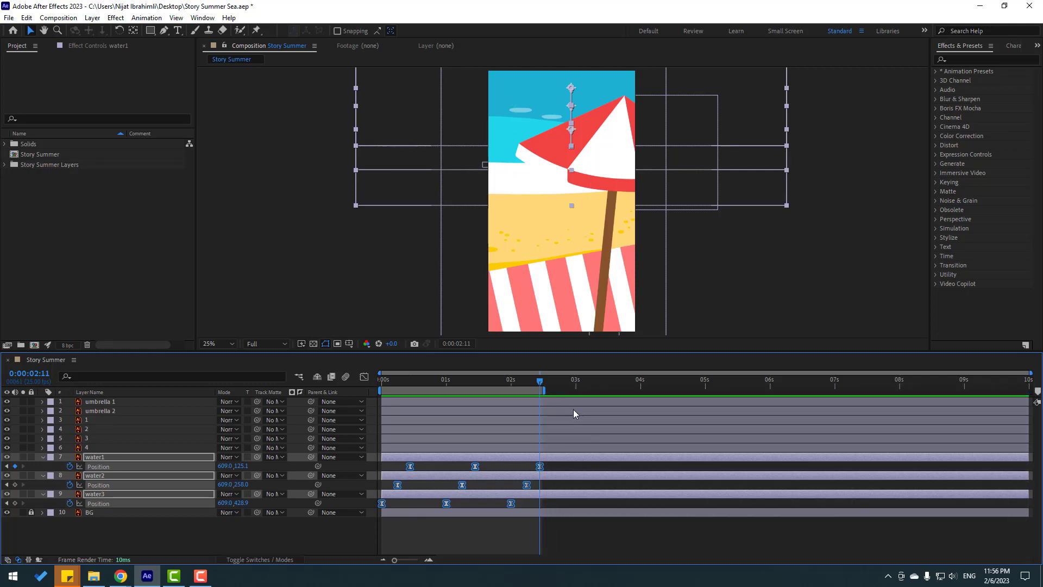
key(space)
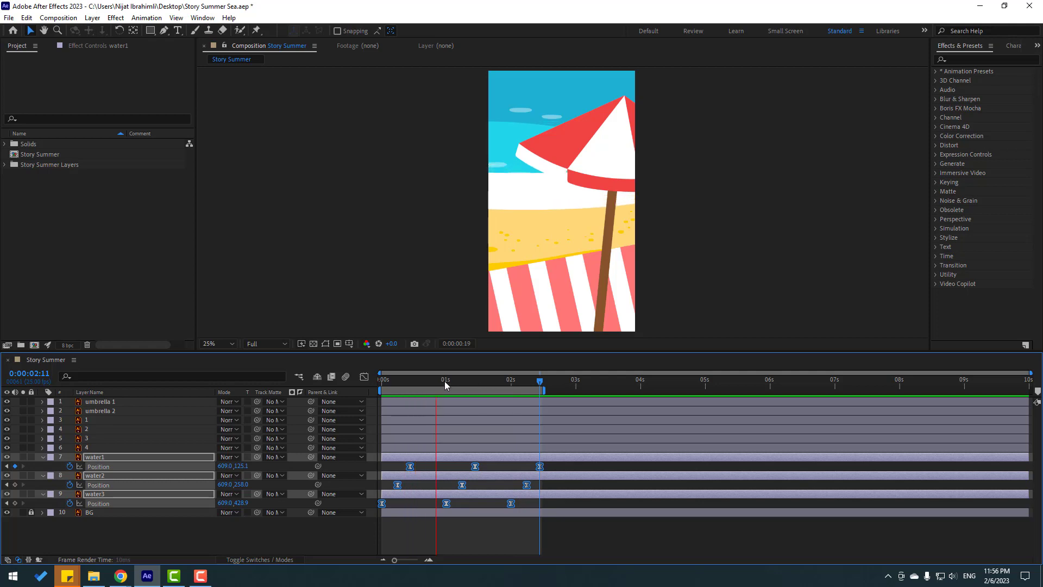
- Adjust the Y position of the water2 layer on its middle keyframe at 0:00:01:06
drag(445, 380, 462, 384)
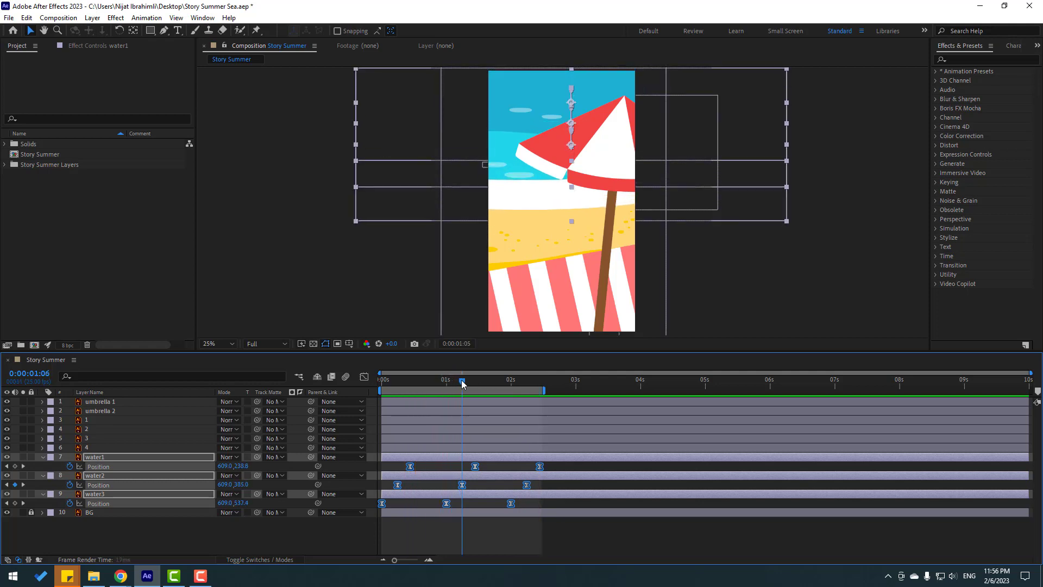
click(471, 479)
click(462, 484)
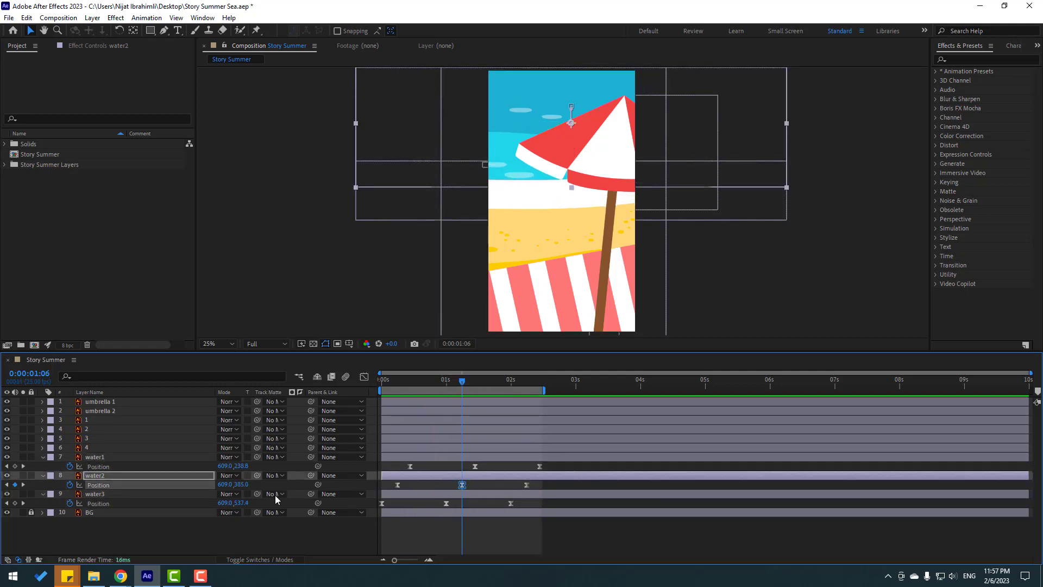
drag(238, 485, 248, 485)
- Set the water1 layer's Y position to about 307.1 on its middle keyframe at 0:00:01:11, and preview
click(463, 460)
drag(462, 383, 475, 391)
drag(241, 467, 266, 467)
key(space)
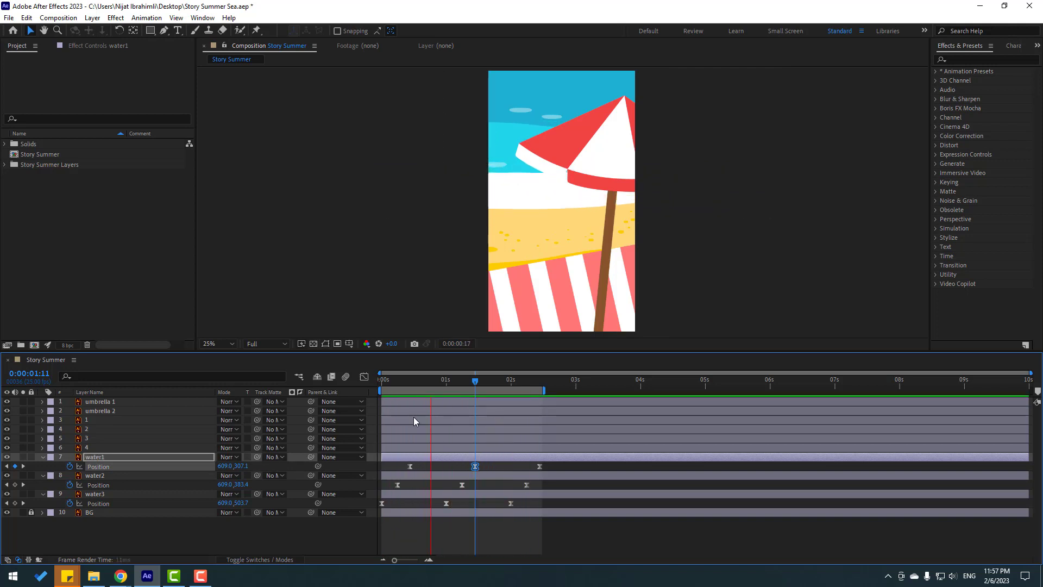
key(space)
- Keyframe the Position of layers 1 and 2 at 0:00:00:00, and lower them to Y 395.9 and 445.2 at 0:00:01:04
key(Home)
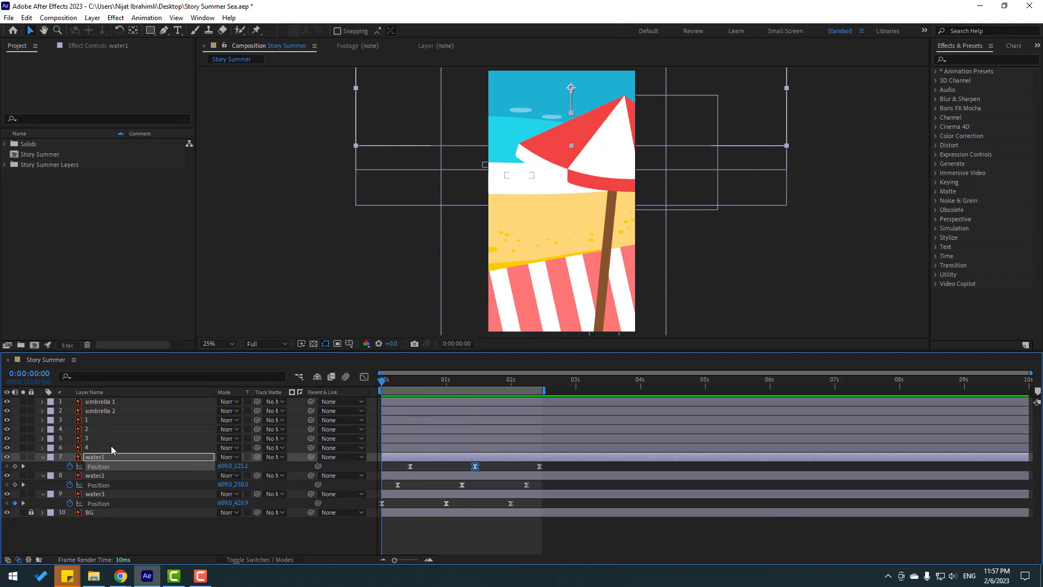
click(93, 421)
click(92, 430)
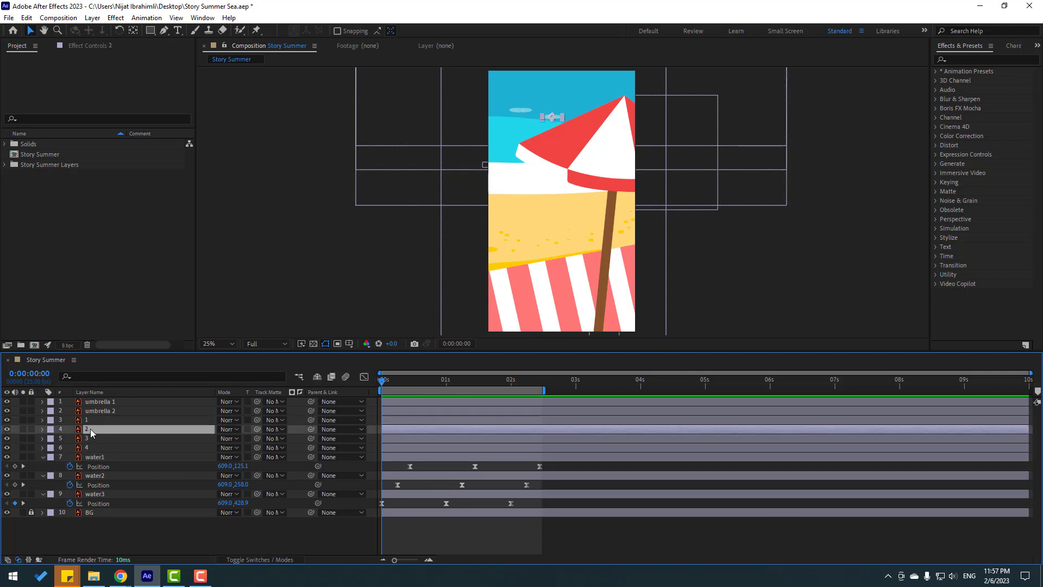
click(95, 422)
click(94, 430)
click(95, 423)
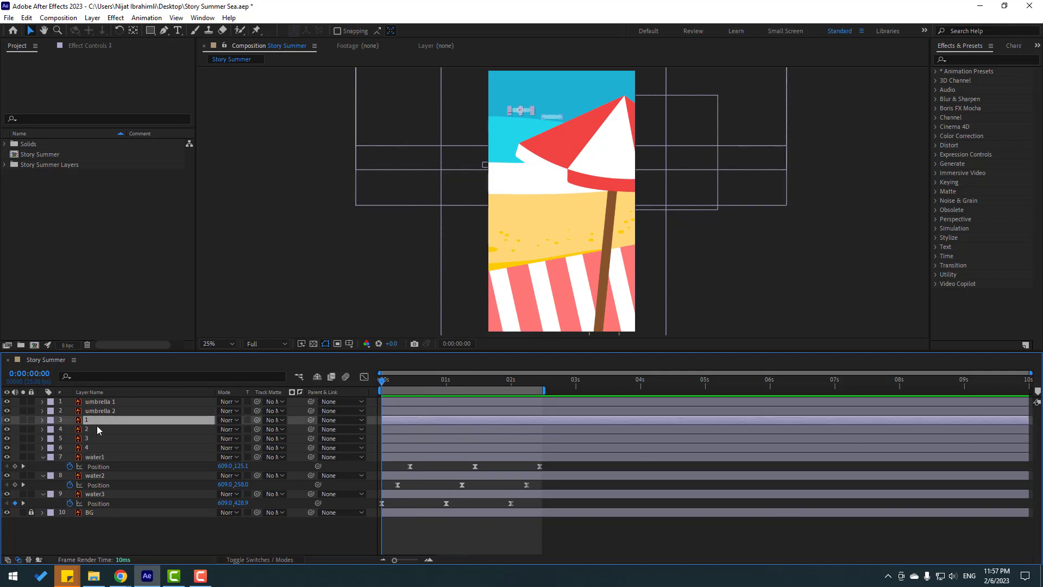
shift+click(95, 429)
key(p)
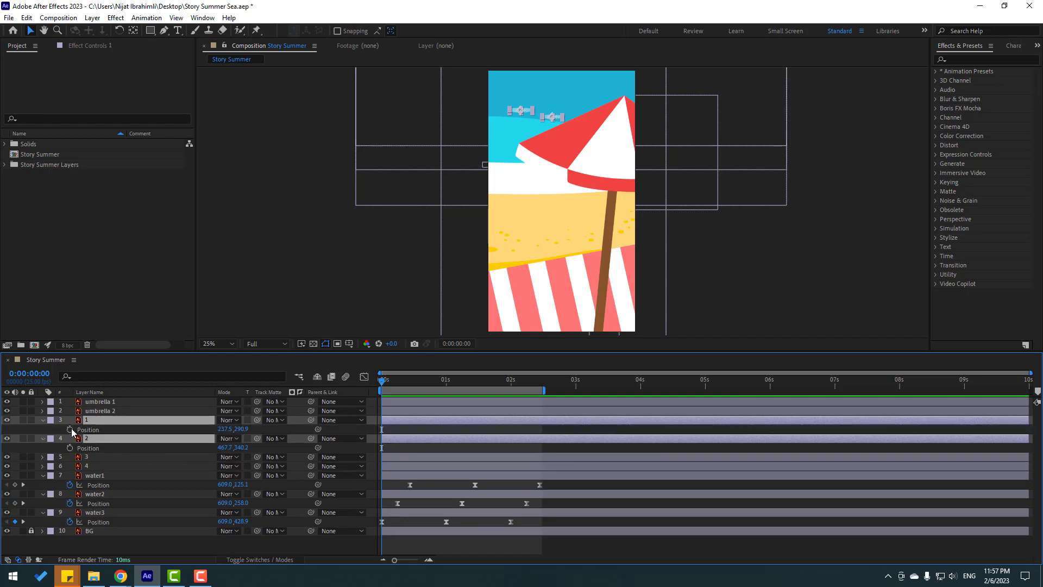
click(70, 429)
drag(392, 388, 455, 390)
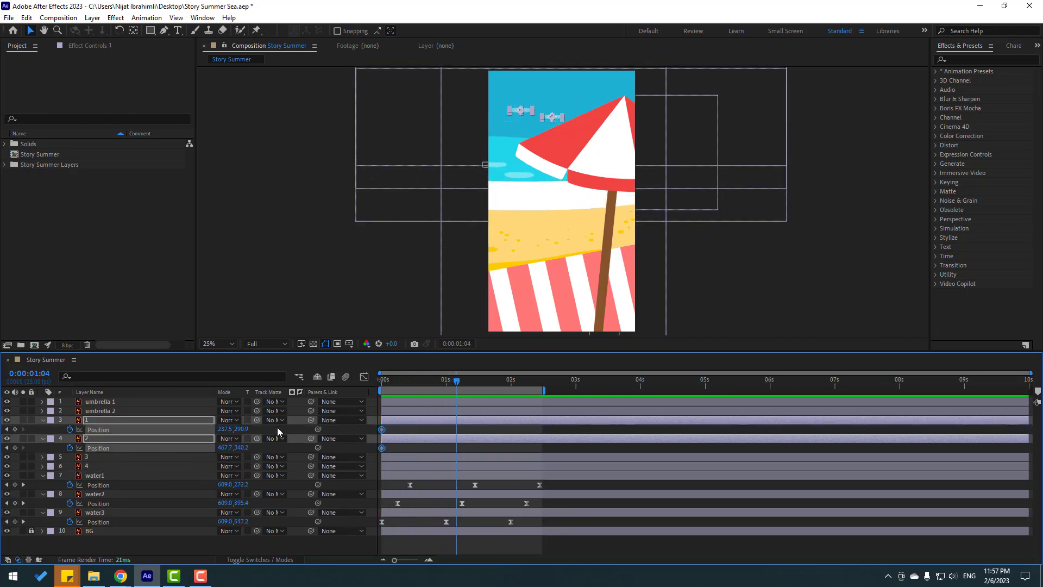
drag(250, 429, 275, 434)
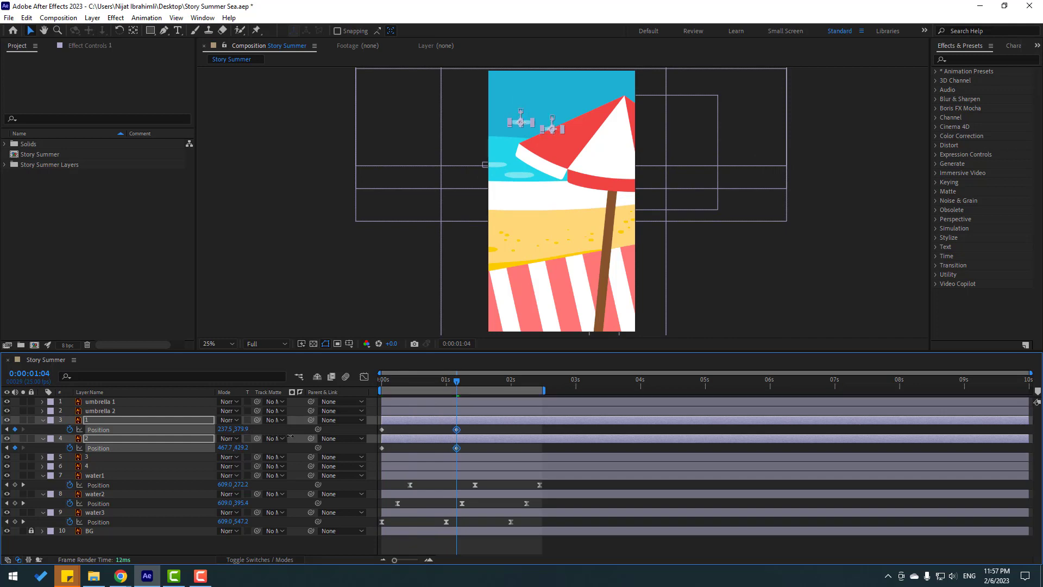
- Copy the first Position keyframes of layers 1 and 2 to 0:00:02:10
drag(511, 389, 538, 390)
click(382, 429)
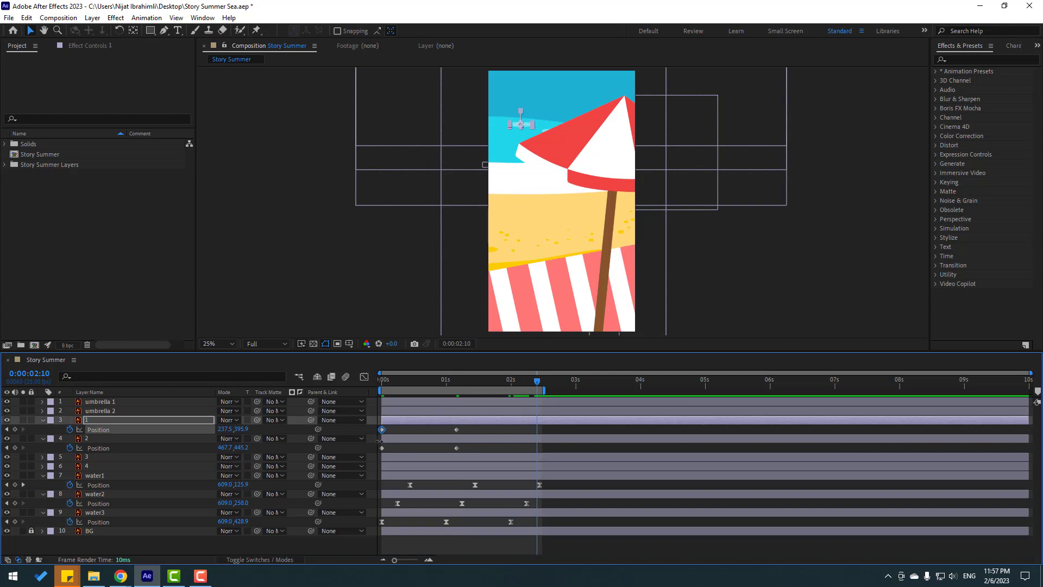
key(ctrl+c)
key(ctrl+v)
drag(397, 445, 364, 456)
key(ctrl+c)
key(ctrl+v)
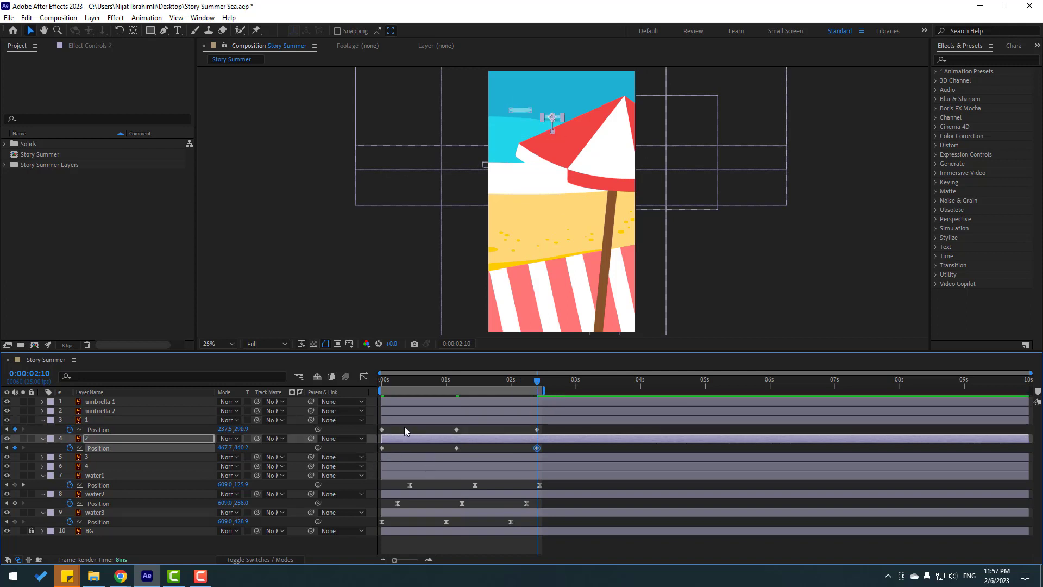
- Move the first keyframes of layers 1 and 2 to about 0:00:00:10, apply Easy Ease to all their Position keyframes, and preview
drag(408, 426, 408, 447)
click(399, 440)
drag(559, 425, 402, 458)
right_click(408, 447)
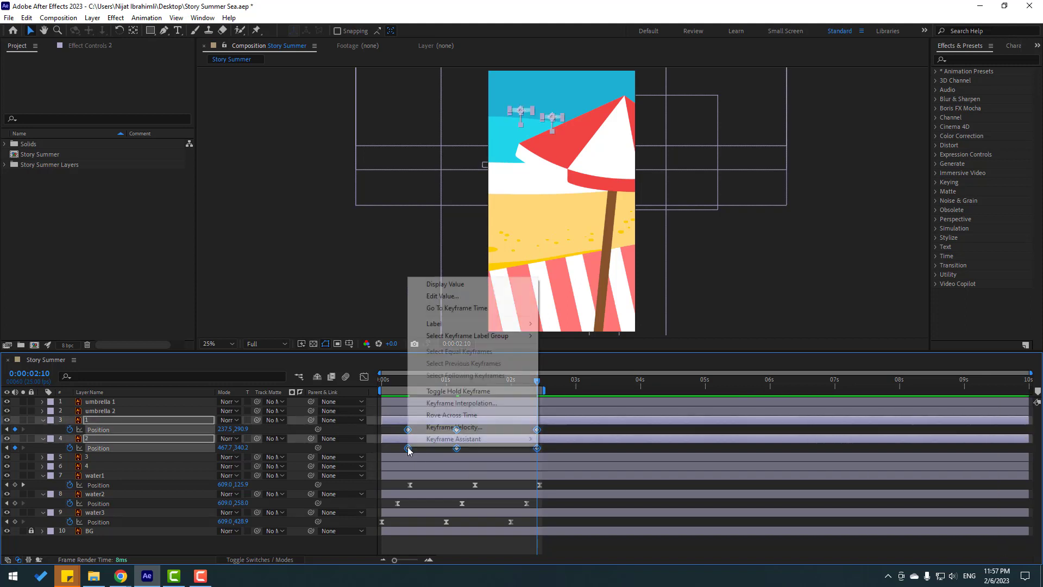
mouse_move(467, 439)
click(588, 474)
key(space)
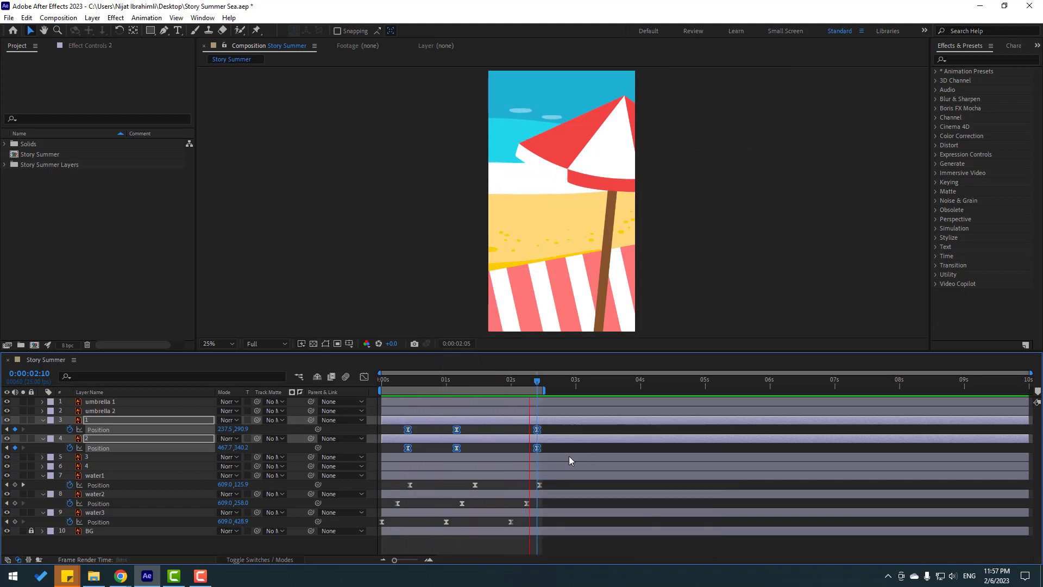
key(space)
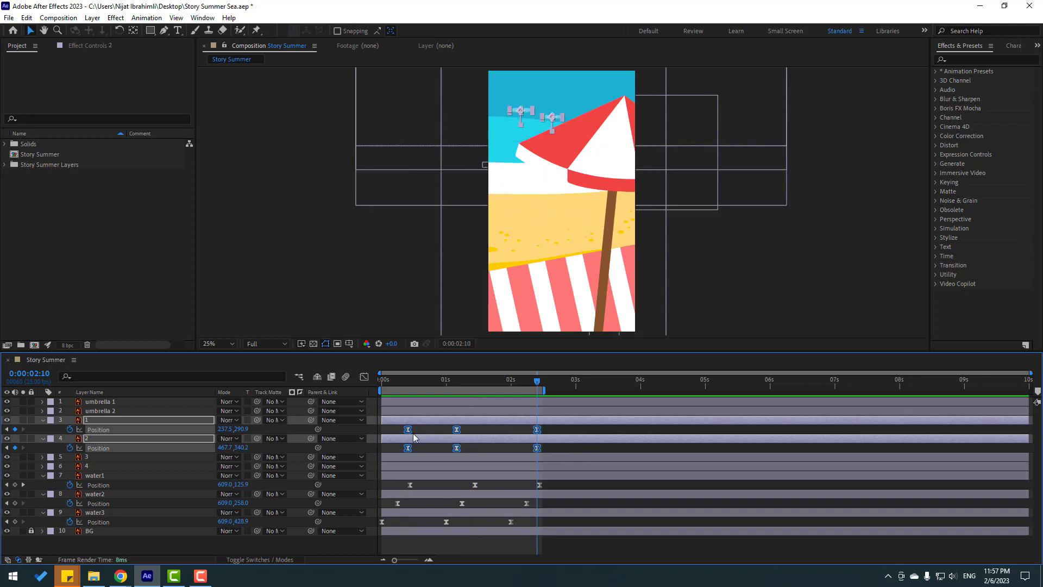
- Retime the Position keyframes of layers 1 and 2 to about 0:00:00:08, 0:00:01:08 and 0:00:02:08, and preview
drag(409, 429, 468, 454)
key(space)
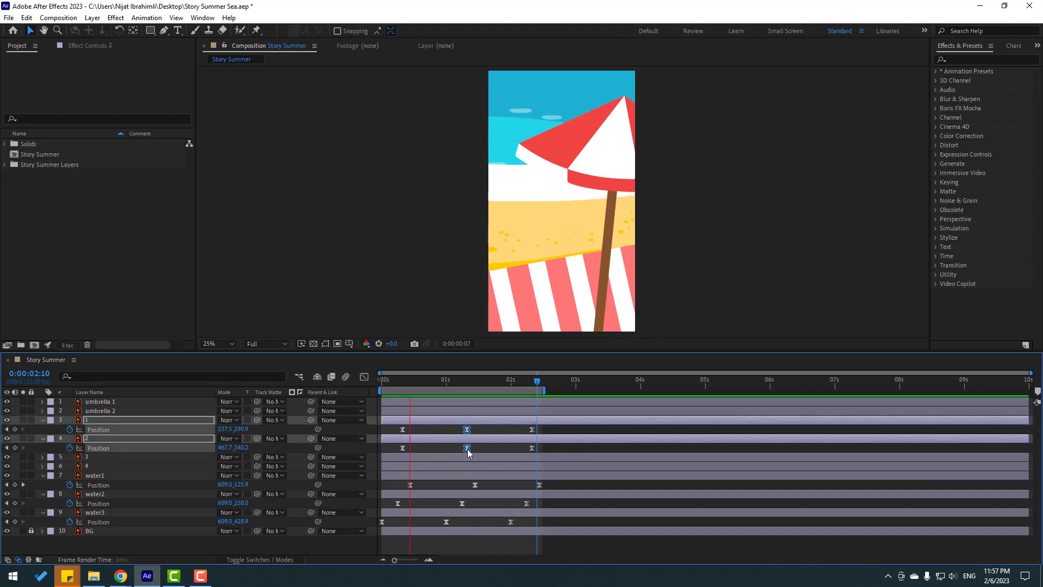
key(space)
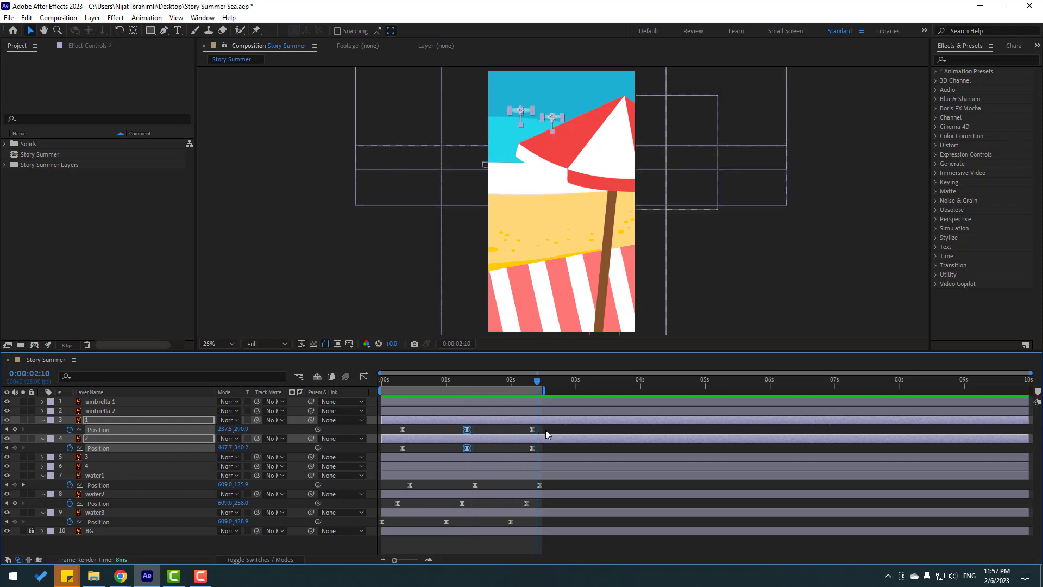
- Shift all Position keyframes of layer 1 earlier to start at about 0:00:00:02, and preview
drag(546, 427, 386, 435)
key(space)
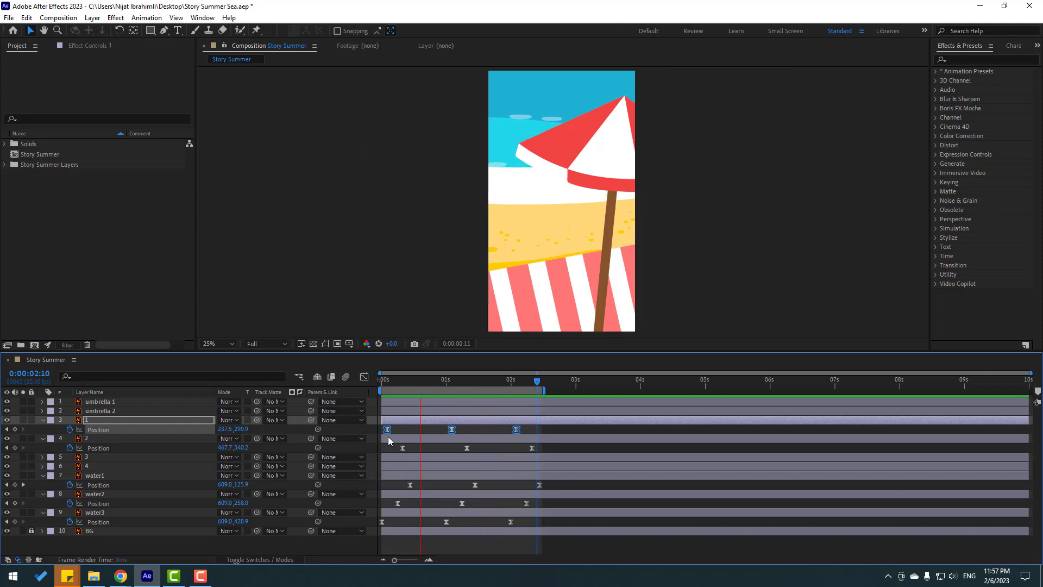
key(space)
- Move only the first Position keyframe of layer 1 to 0:00:00:05 and preview the animation
click(392, 387)
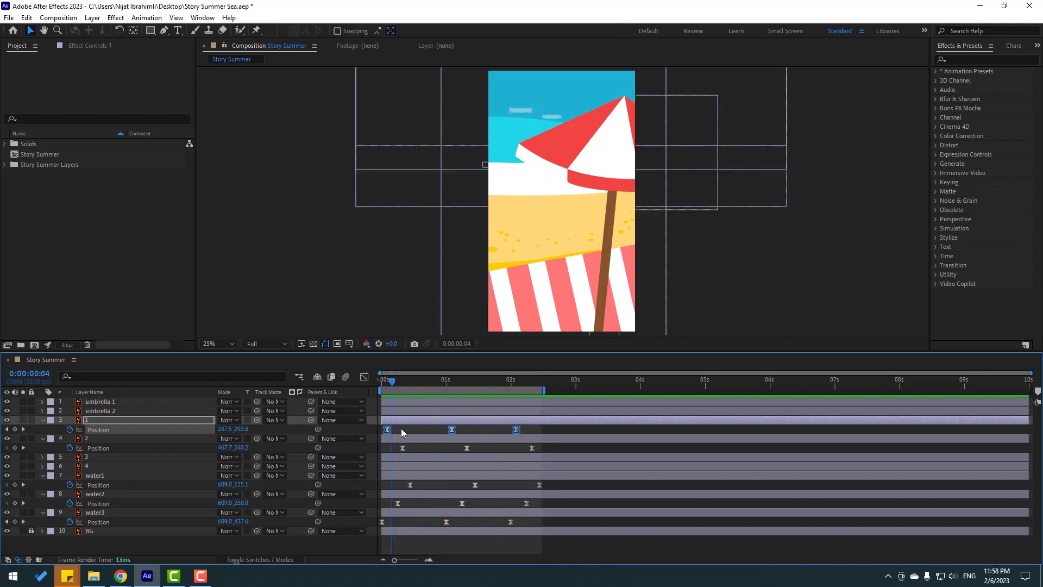
drag(387, 429, 395, 430)
key(space)
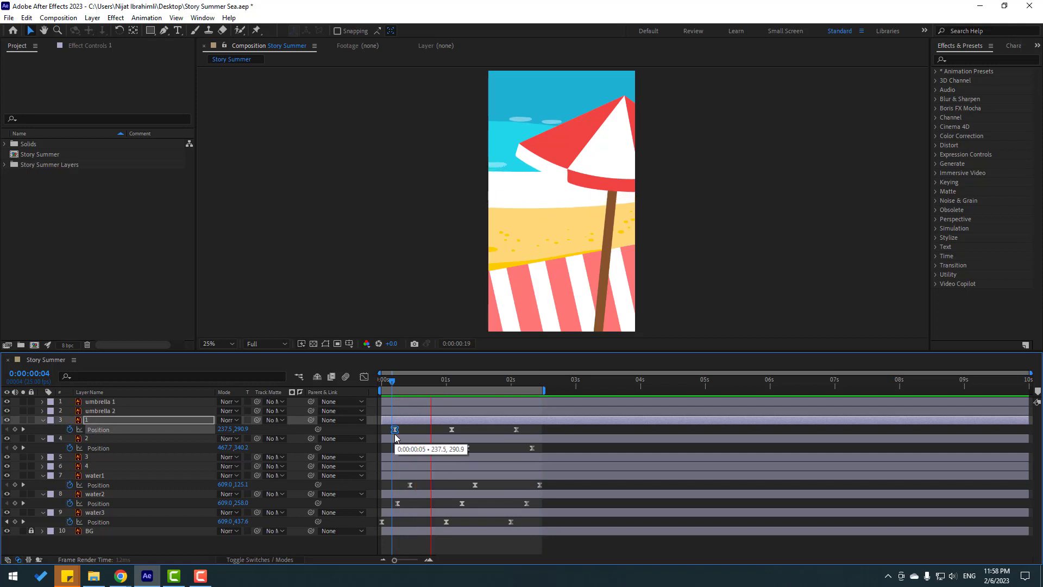
key(space)
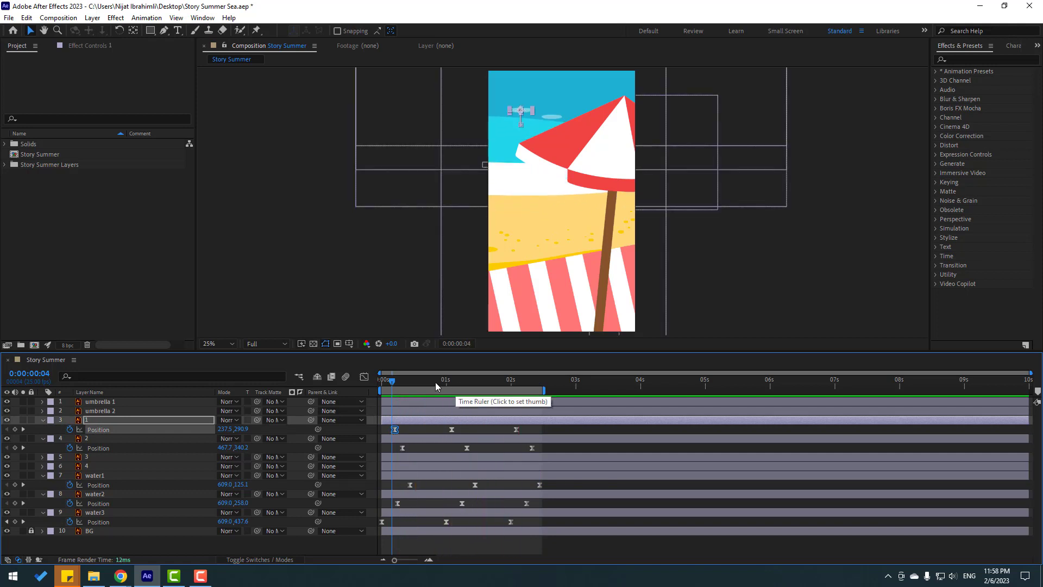
- Parent layers 3 and 4 to the water2 layer and scrub the timeline to check their motion
click(449, 382)
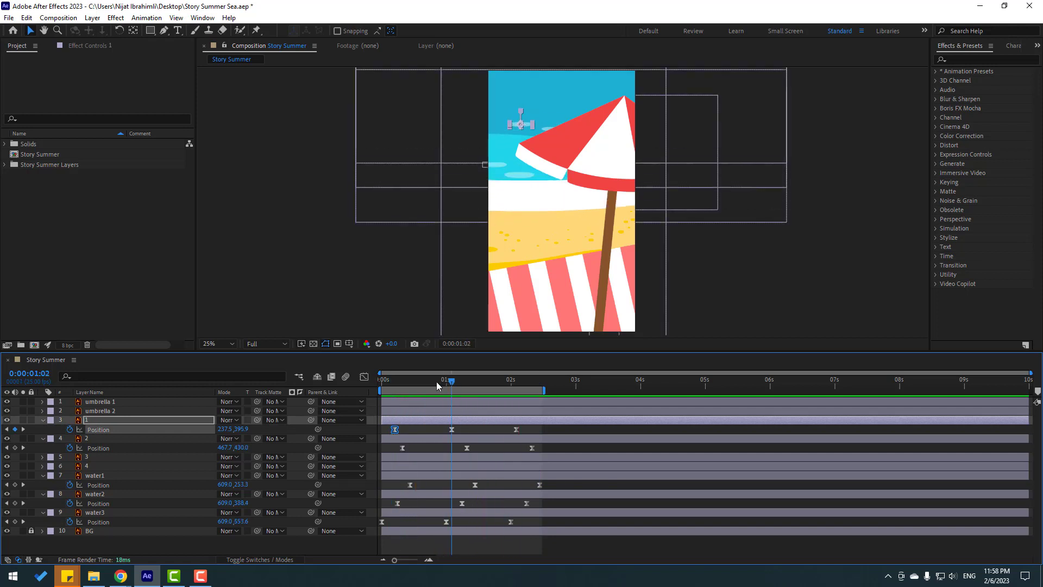
click(90, 458)
shift+click(96, 466)
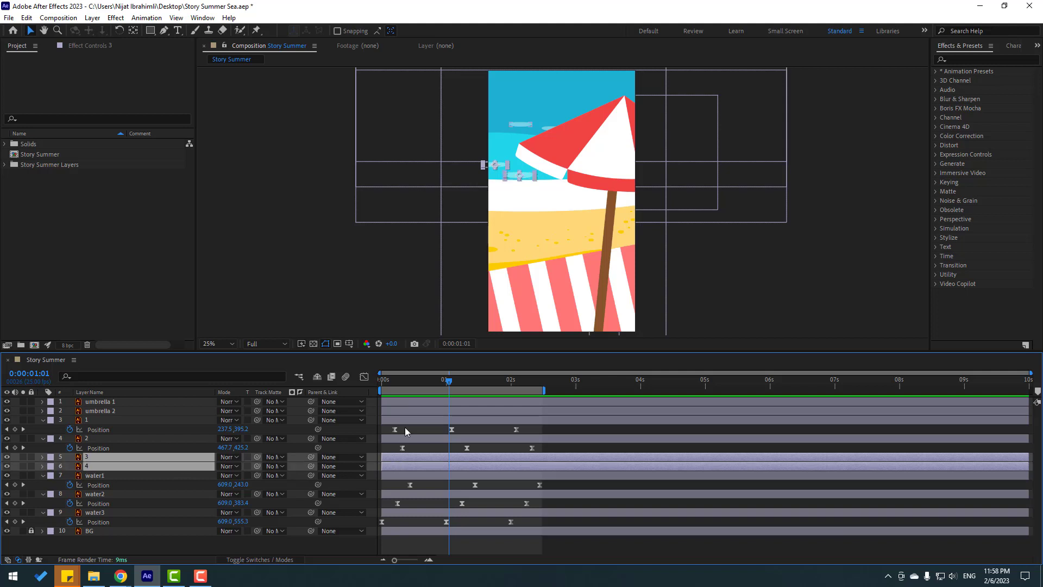
drag(439, 381, 413, 381)
drag(311, 457, 87, 494)
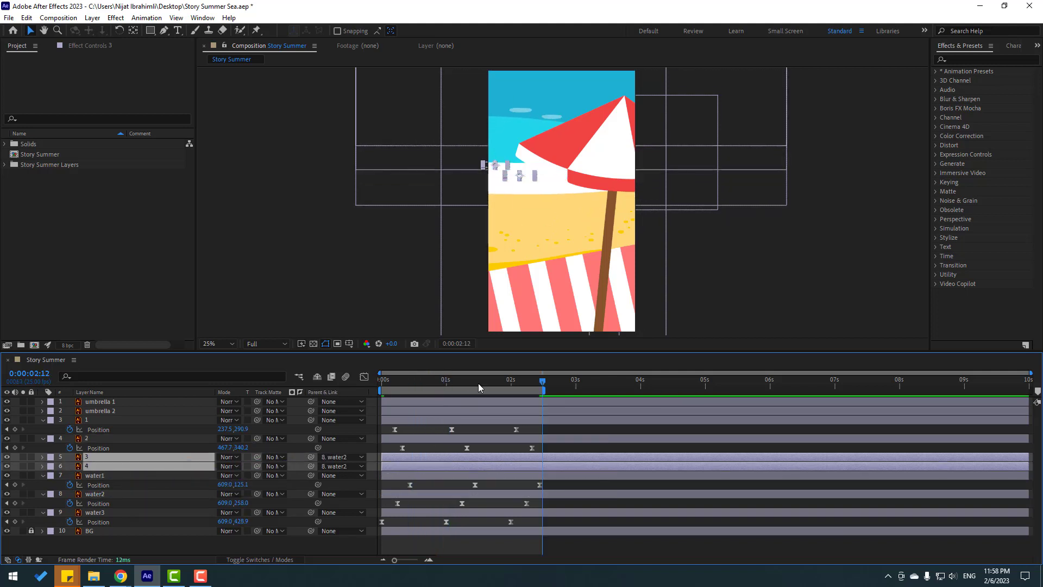
drag(481, 379, 428, 389)
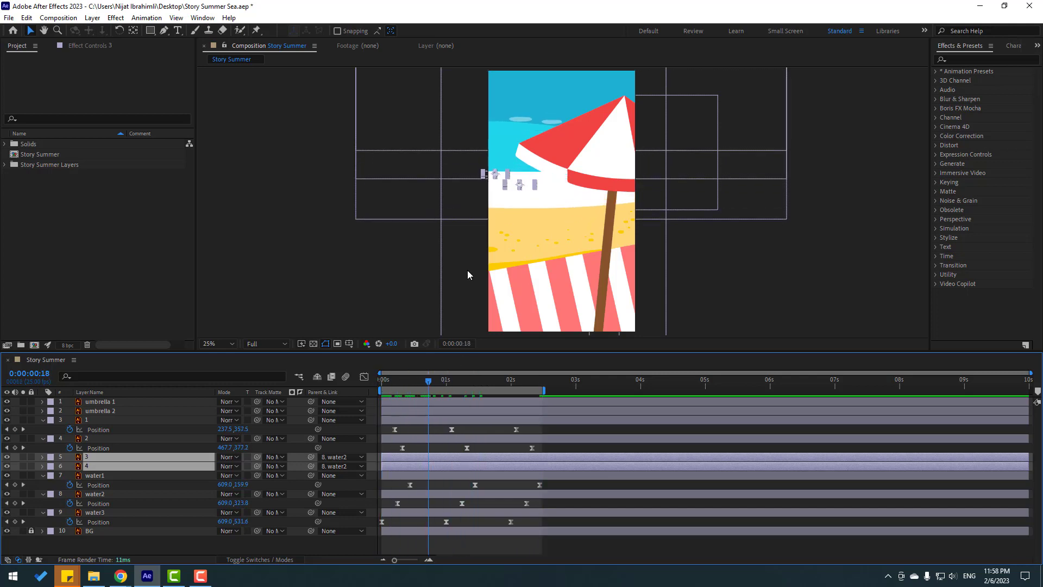
click(563, 425)
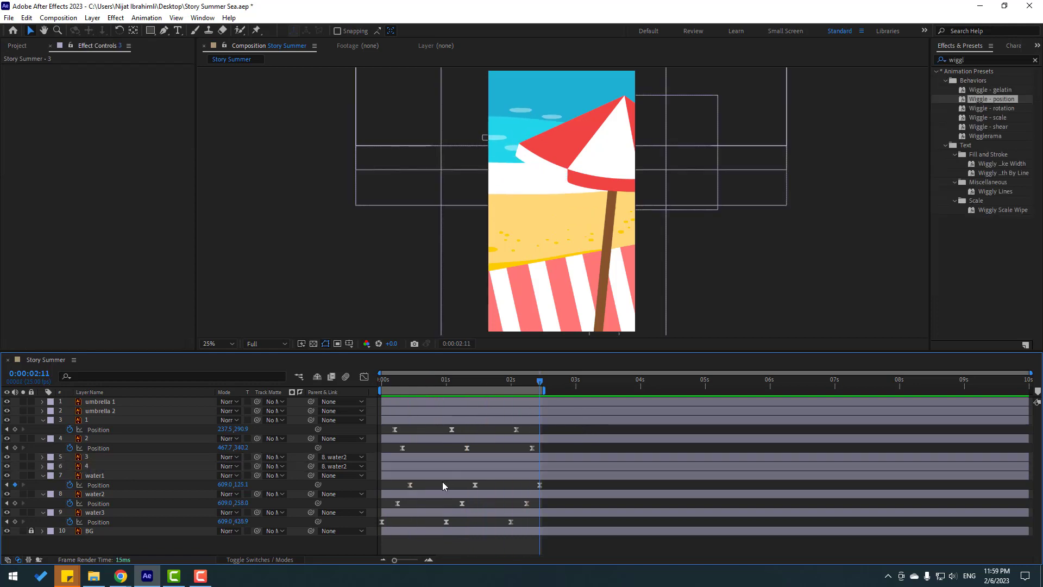
- Keyframe the Position of layers 3 and 4 at 0:00:00:00, and at 0:00:00:18 shift layer 3 right and layer 4 left
click(90, 458)
shift+click(90, 466)
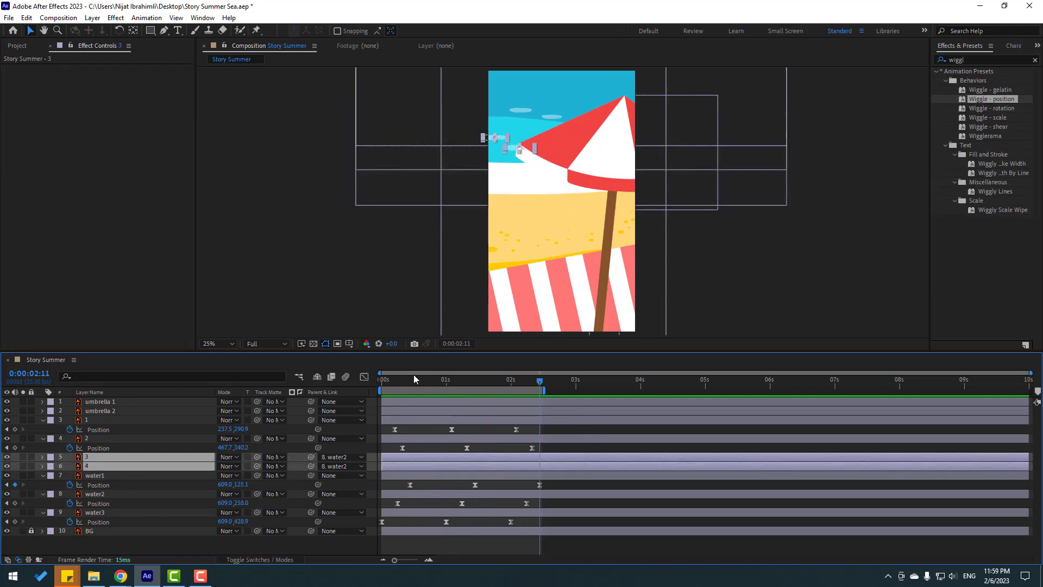
drag(414, 384, 357, 388)
key(p)
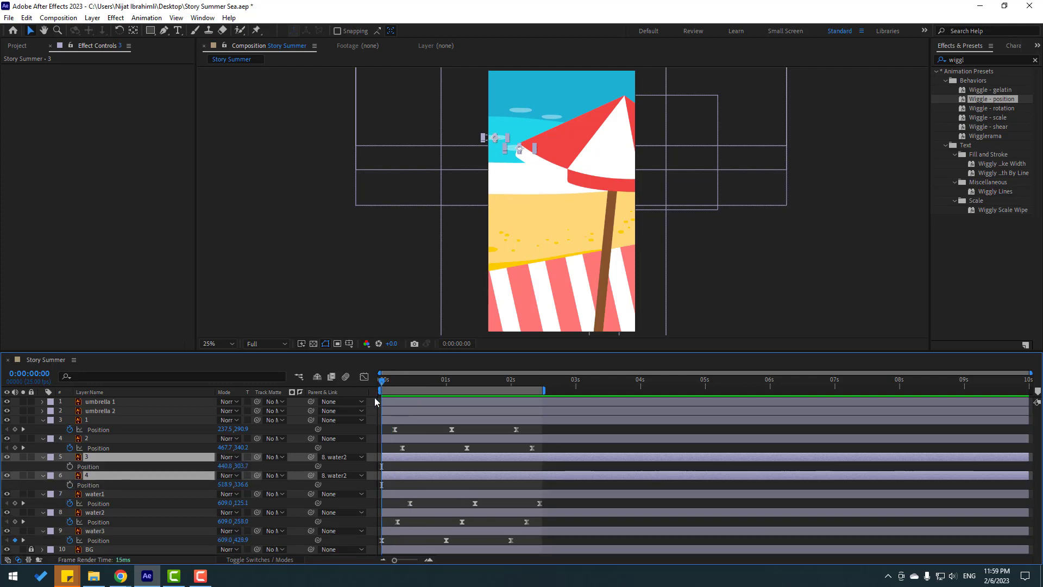
click(69, 467)
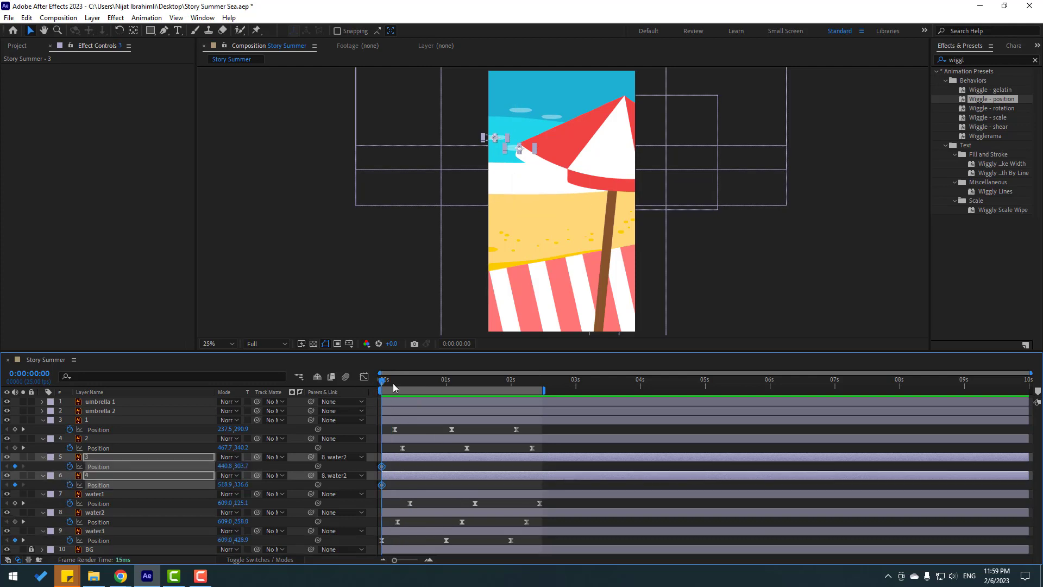
drag(395, 387, 428, 385)
drag(225, 466, 259, 493)
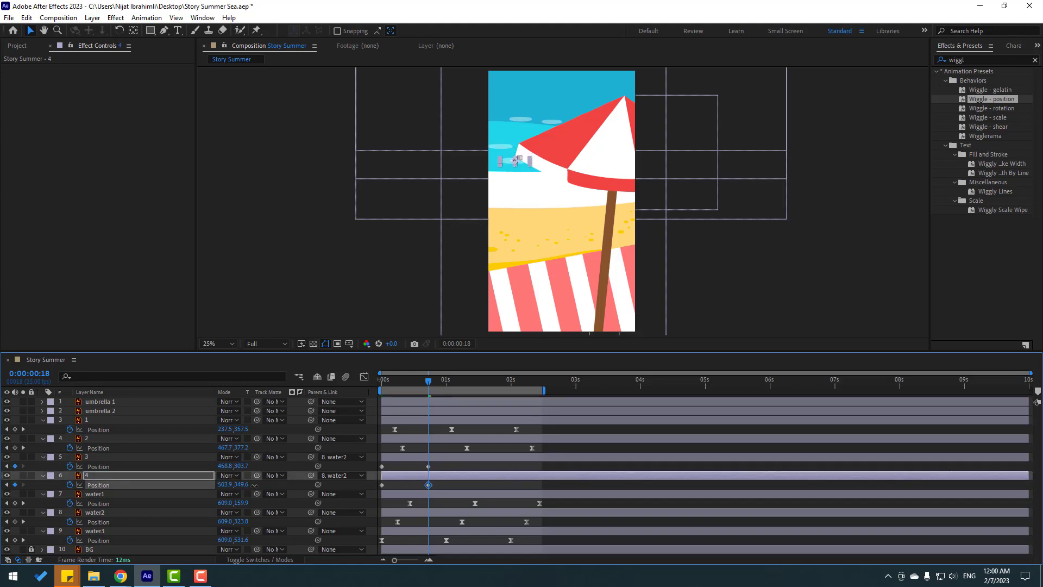
- Add Position keyframes at 0:00:01:13, moving layer 4 to about 558.9, 350.6 and layer 3 to about 430.8, 303.7
key(space)
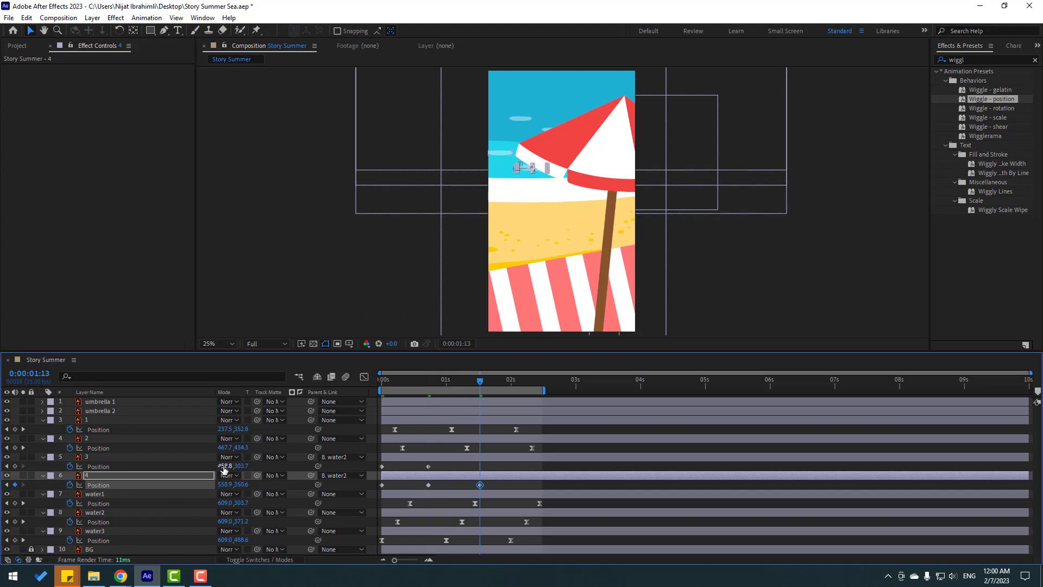
drag(224, 467, 212, 467)
click(208, 466)
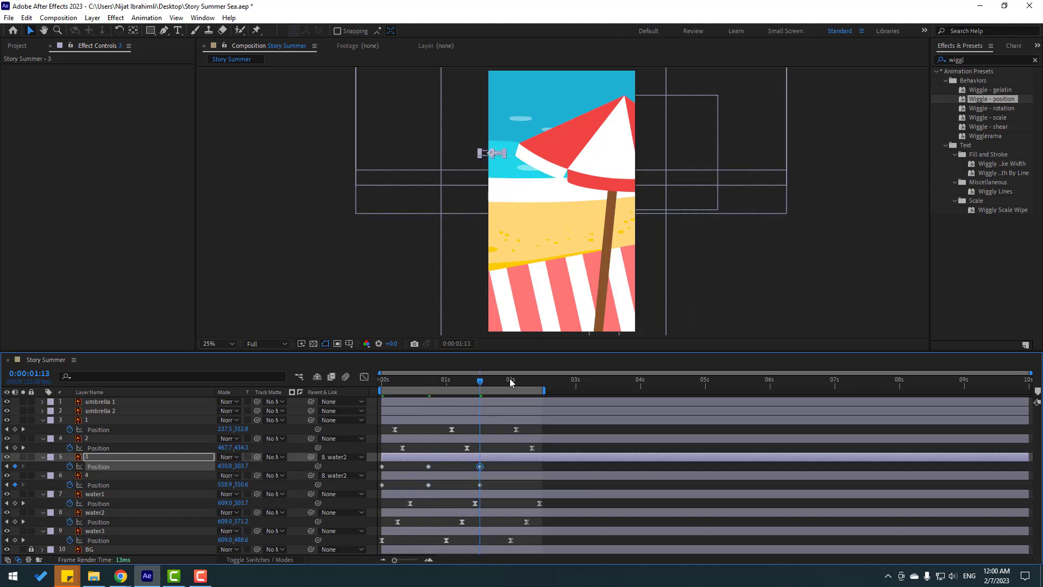
- Copy the first Position keyframes of layers 3 and 4 to 0:00:02:11 to close the loop
drag(511, 383, 539, 387)
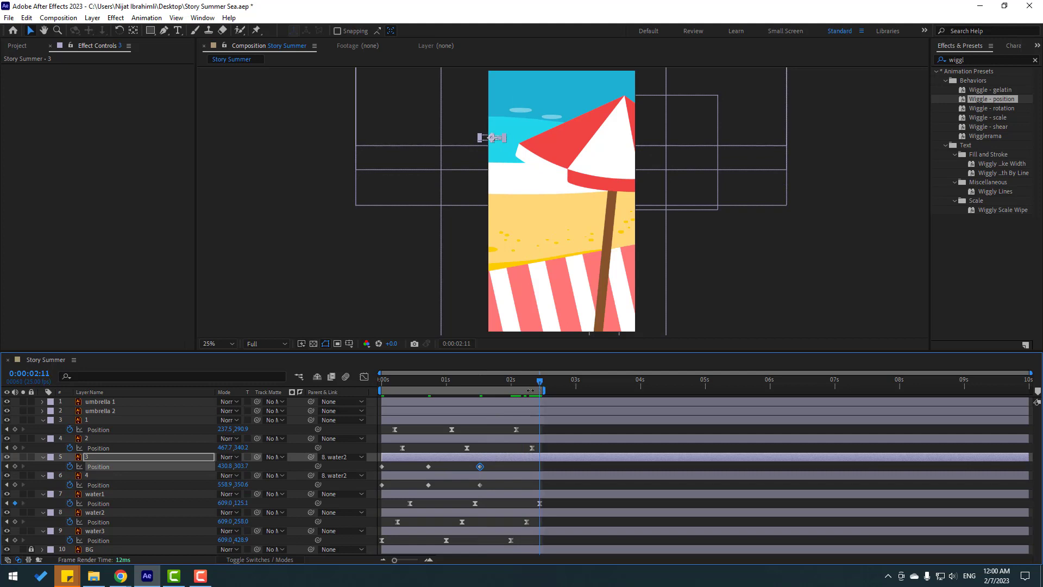
drag(400, 468, 379, 489)
key(ctrl+c)
key(ctrl+v)
- Apply Easy Ease to all Position keyframes of layers 3 and 4, and preview the animation
drag(553, 464, 379, 491)
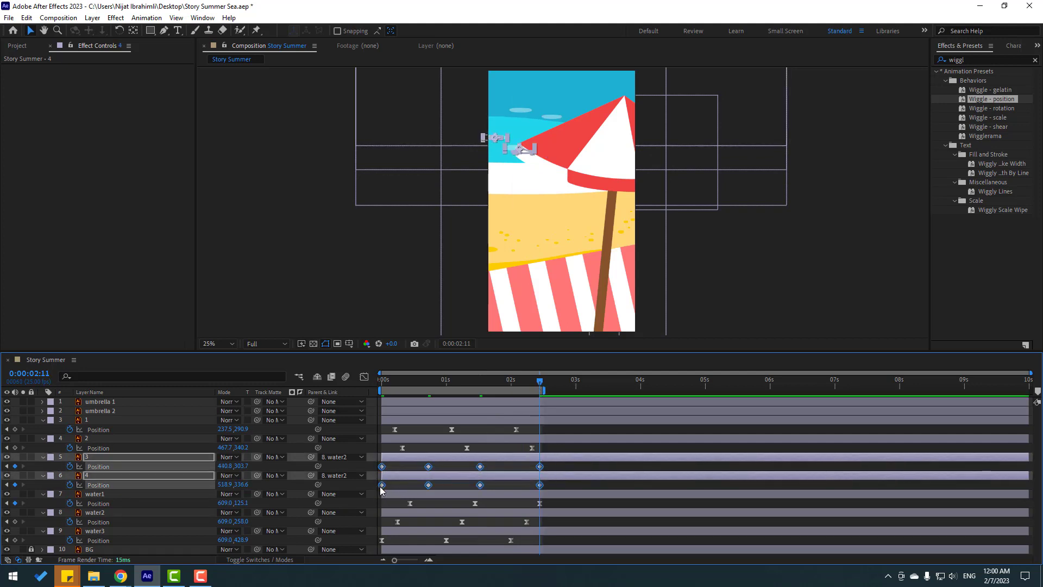
right_click(382, 484)
mouse_move(438, 478)
click(552, 417)
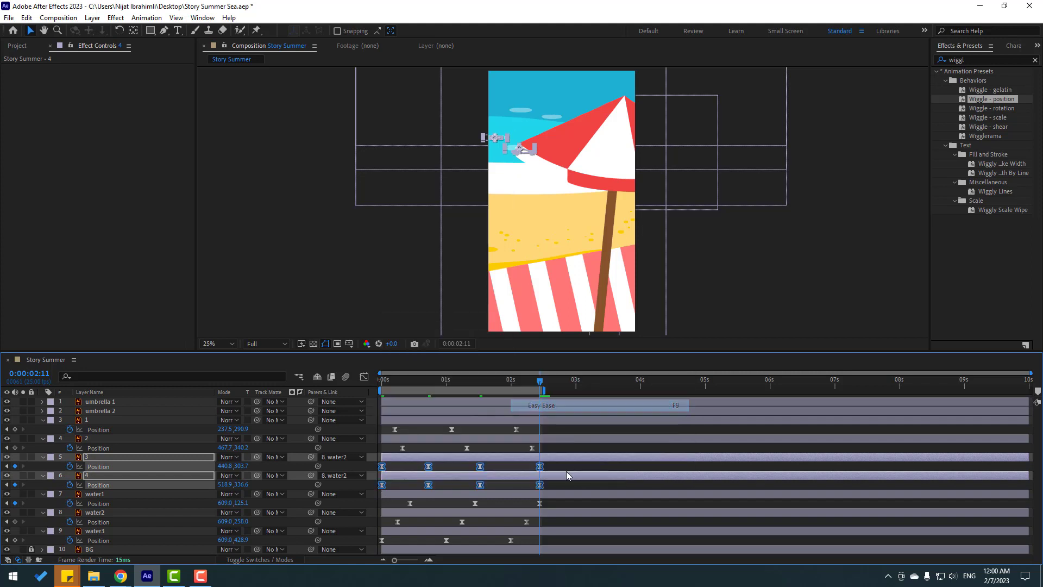
click(569, 468)
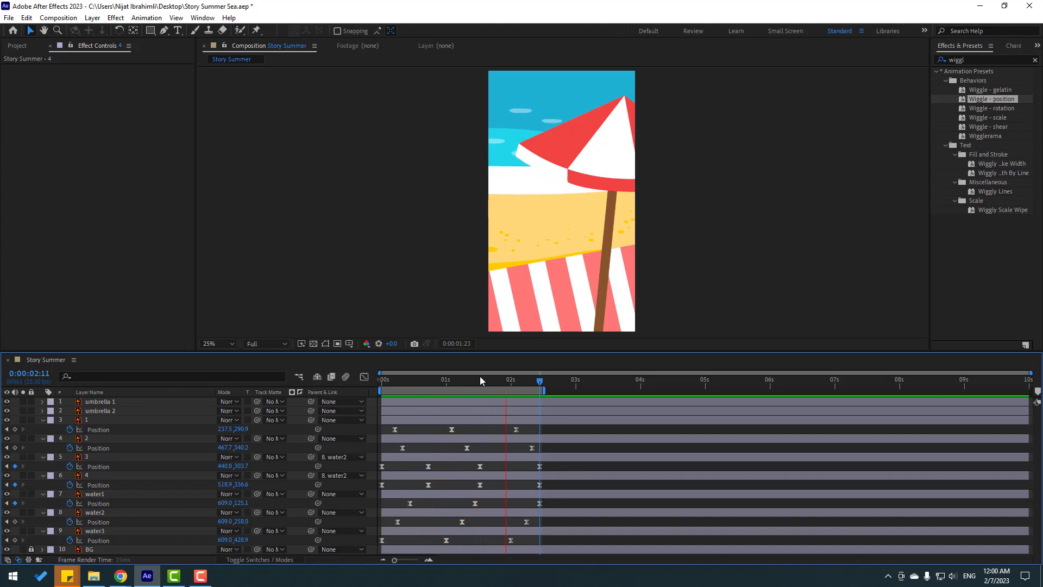
- Return to 0:00:00:00 and collapse the revealed properties of layers 1 to 4 and the three water layers
drag(485, 379, 16, 463)
click(43, 420)
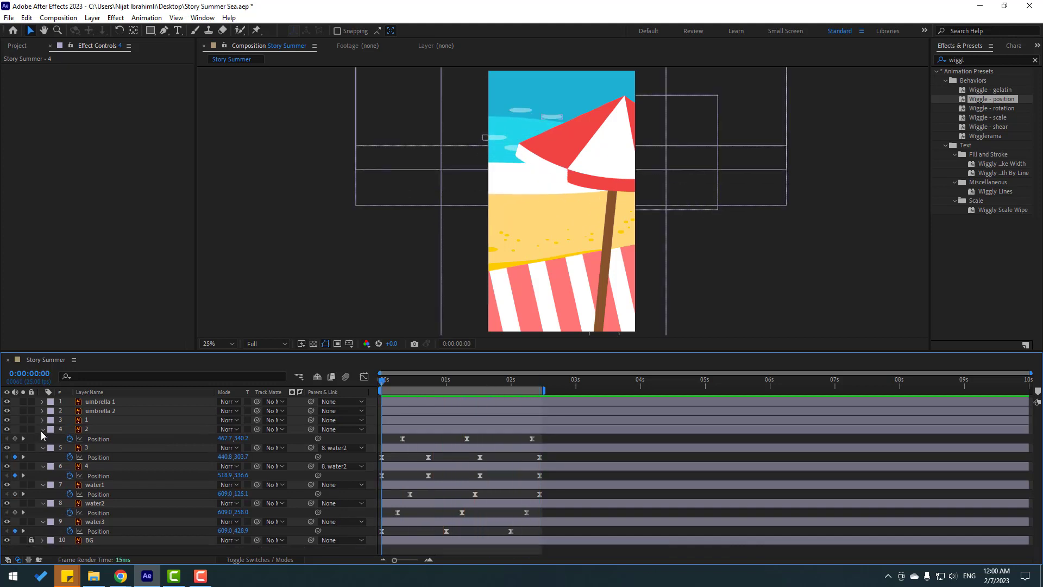
click(42, 429)
click(42, 439)
click(42, 448)
click(42, 457)
click(42, 466)
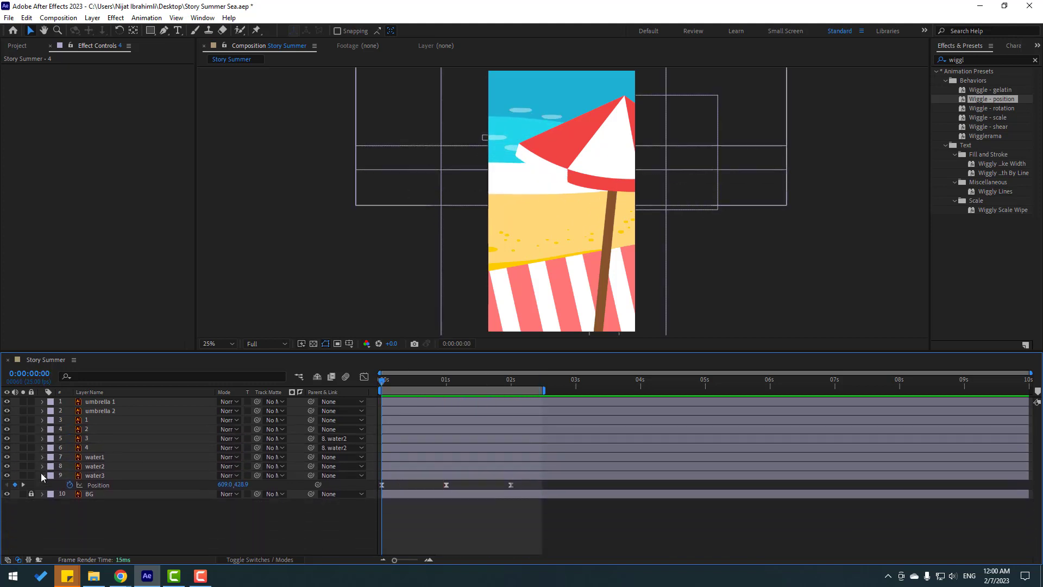
click(42, 475)
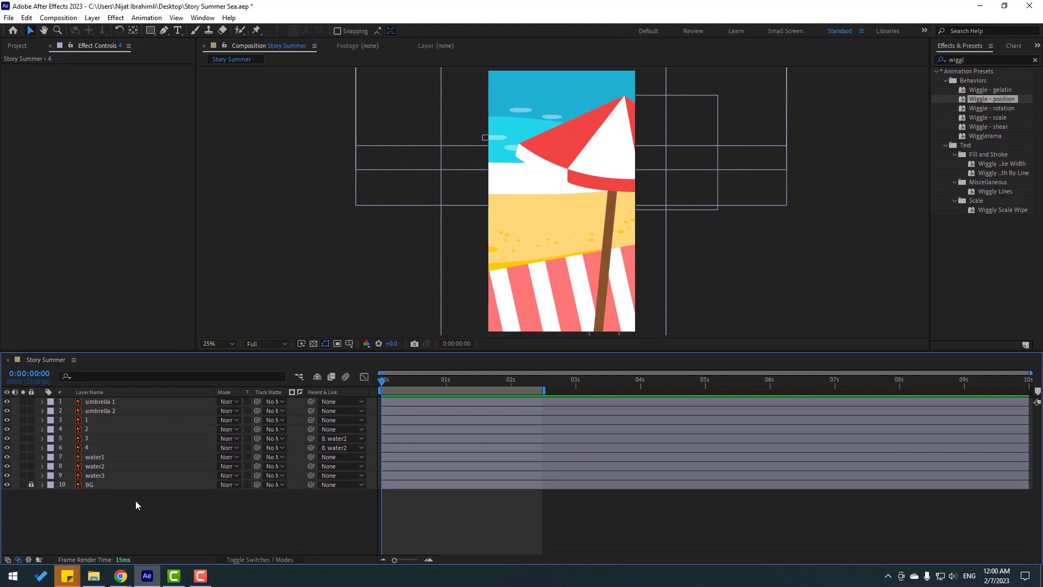
- Parent umbrella 1 to umbrella 2, and move umbrella 2's anchor point to the base of its pole
click(113, 403)
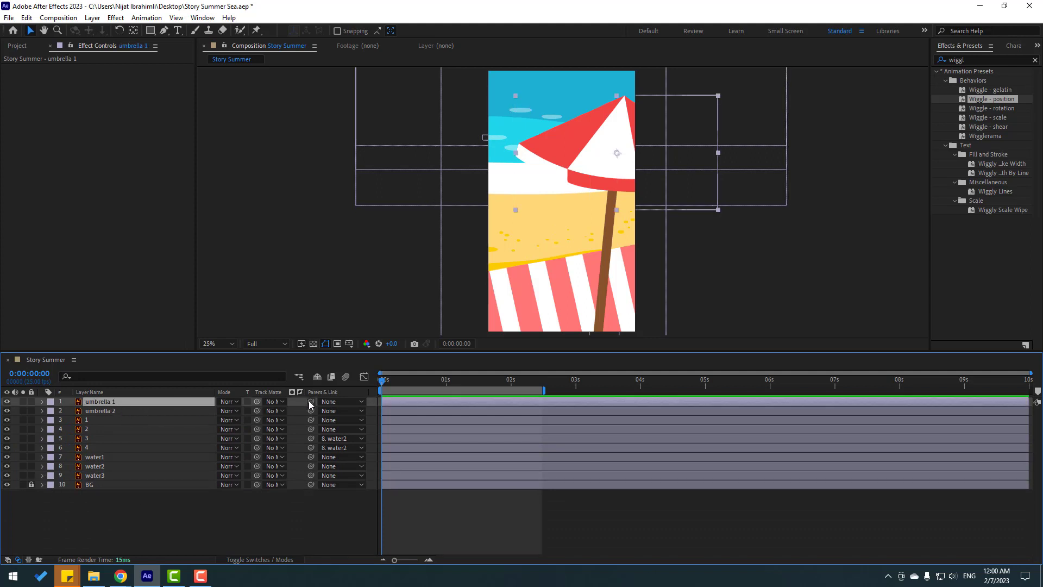
drag(118, 401, 103, 412)
click(99, 411)
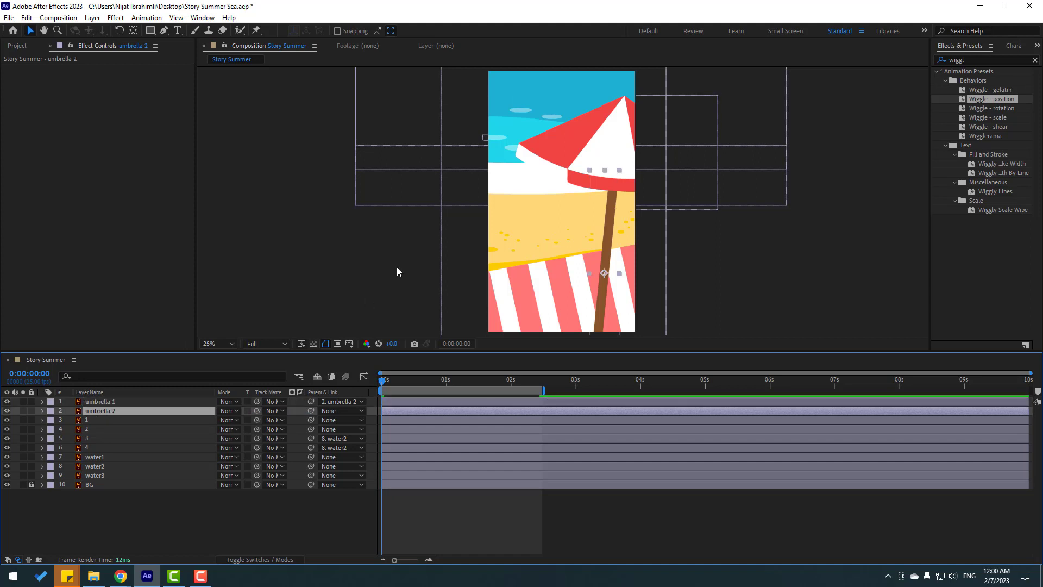
drag(526, 294, 492, 231)
drag(565, 249, 540, 194)
click(134, 33)
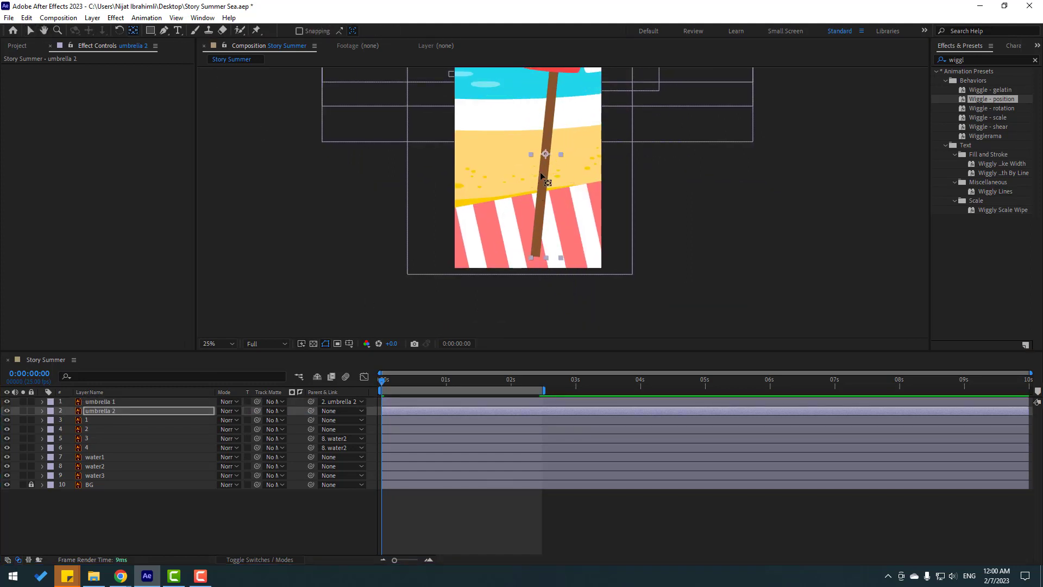
drag(546, 158, 536, 255)
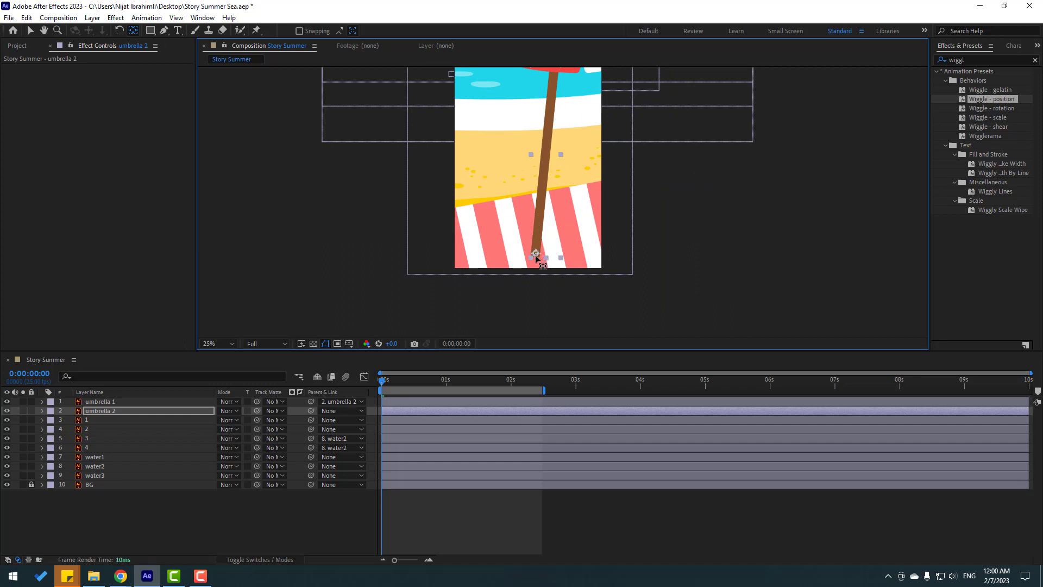
click(31, 33)
scroll(571, 206, down, 1)
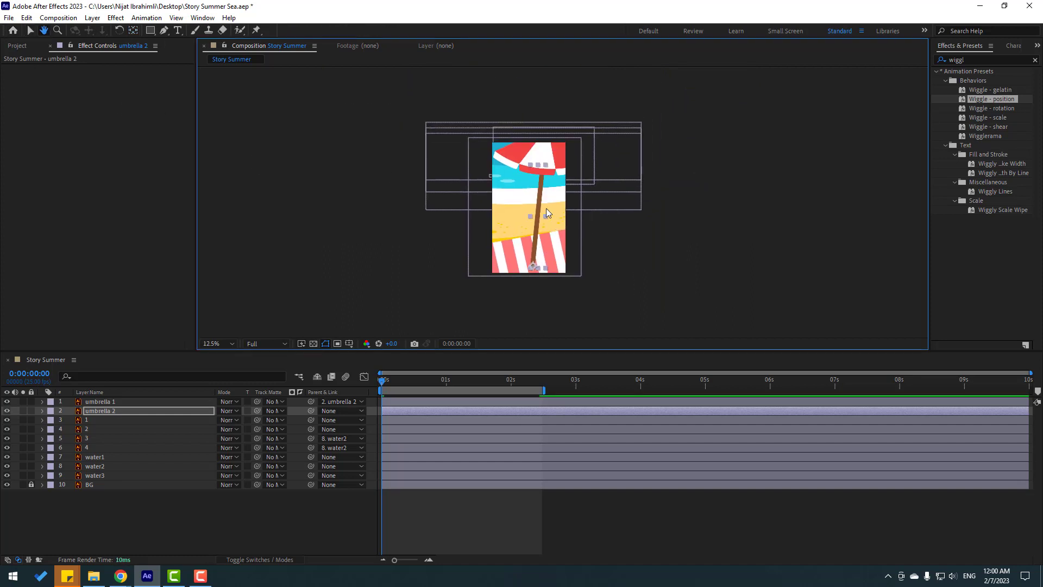
scroll(540, 261, up, 1)
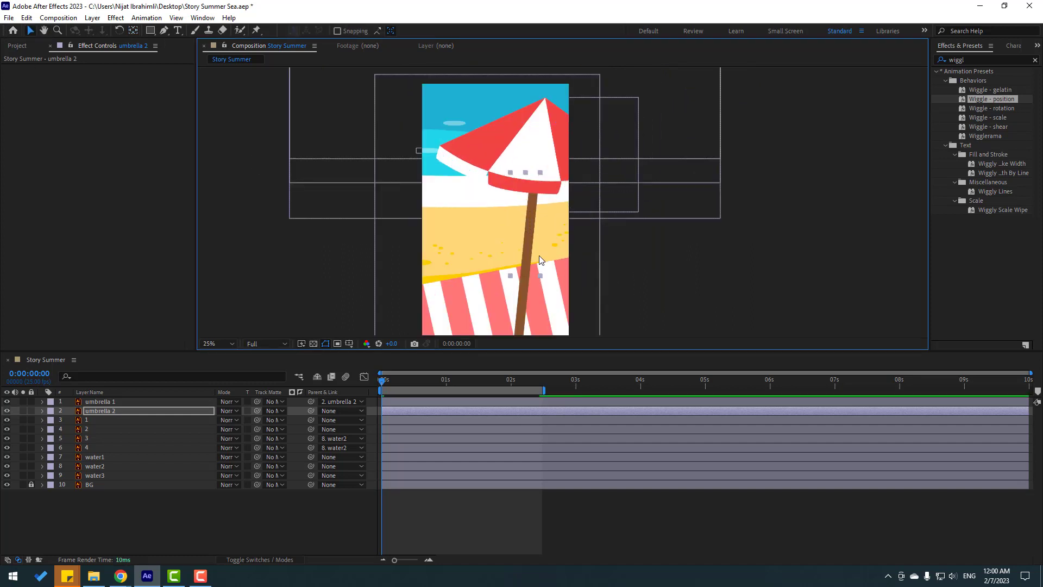
- Keyframe umbrella 2's Rotation at 0° on 0:00:00:00 and at 3° on 0:00:00:10
click(101, 413)
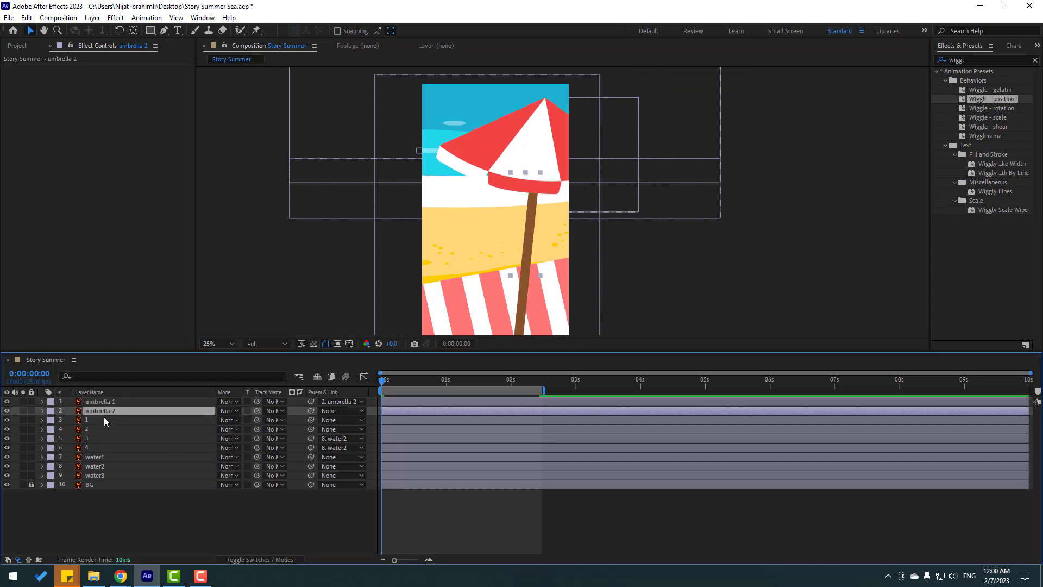
key(r)
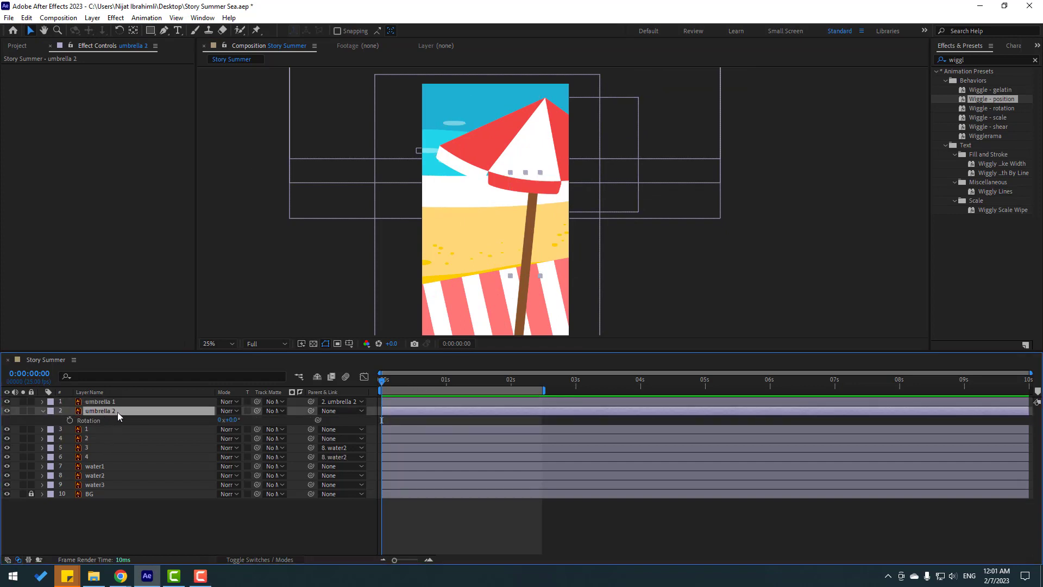
click(69, 421)
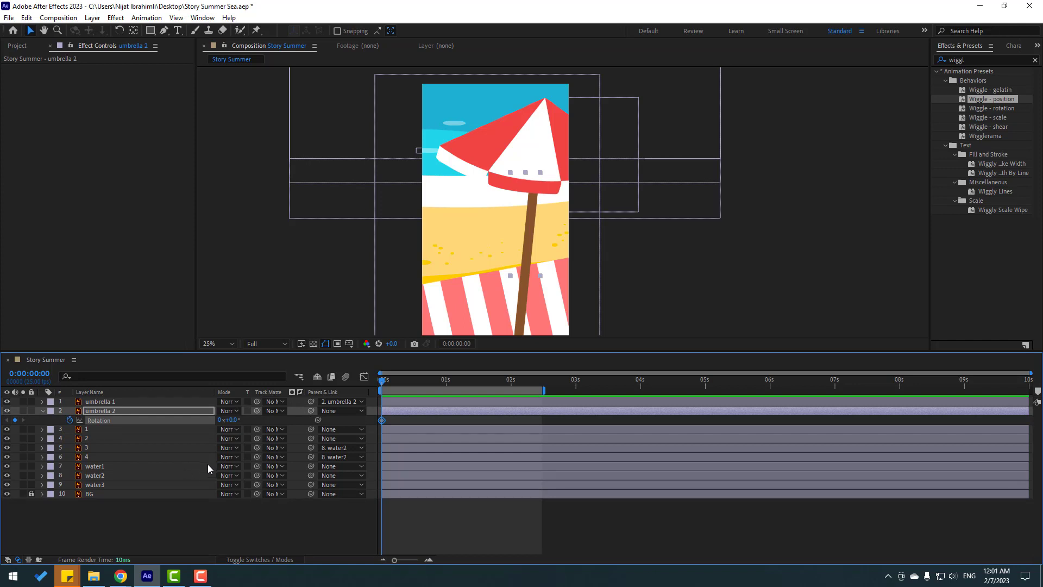
key(shift+Page_Down)
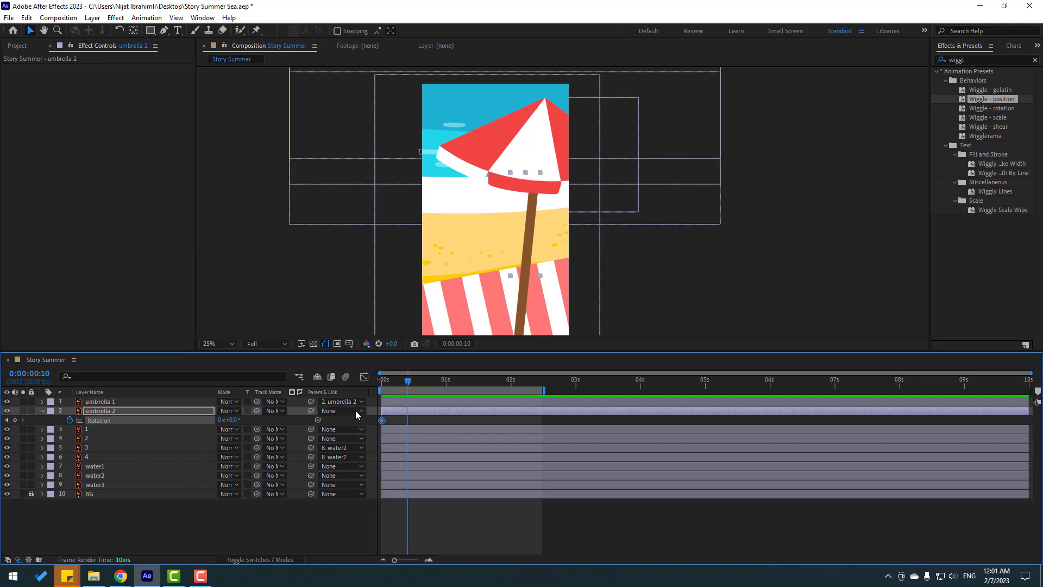
click(234, 421)
text(3)
key(Return)
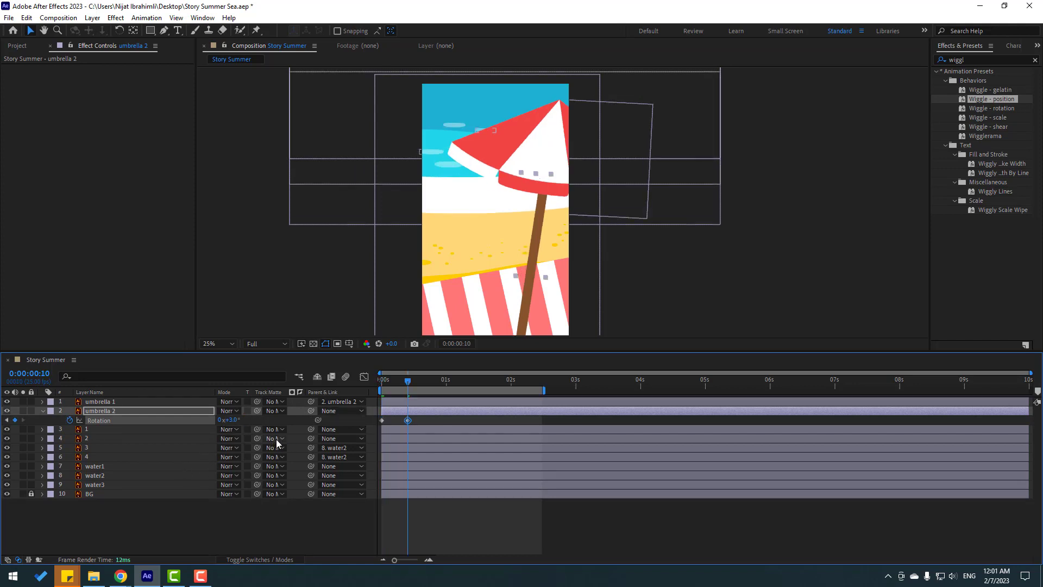
- Add umbrella 2 Rotation keyframes of -1° at 0:00:00:20, 2° at 0:00:01:05 and -2° at 0:00:01:15
key(shift+Page_Down)
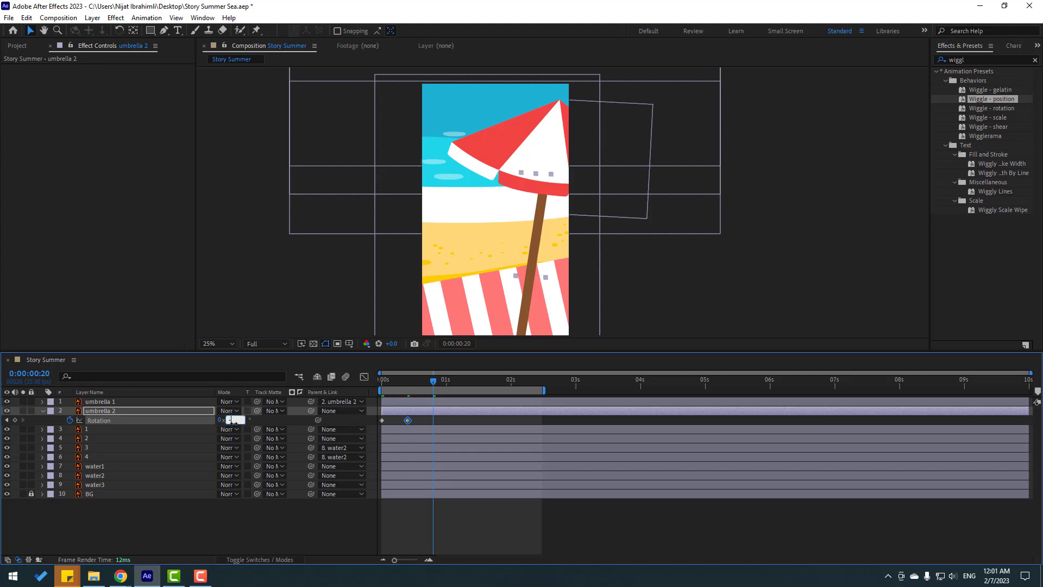
text(-1)
key(Return)
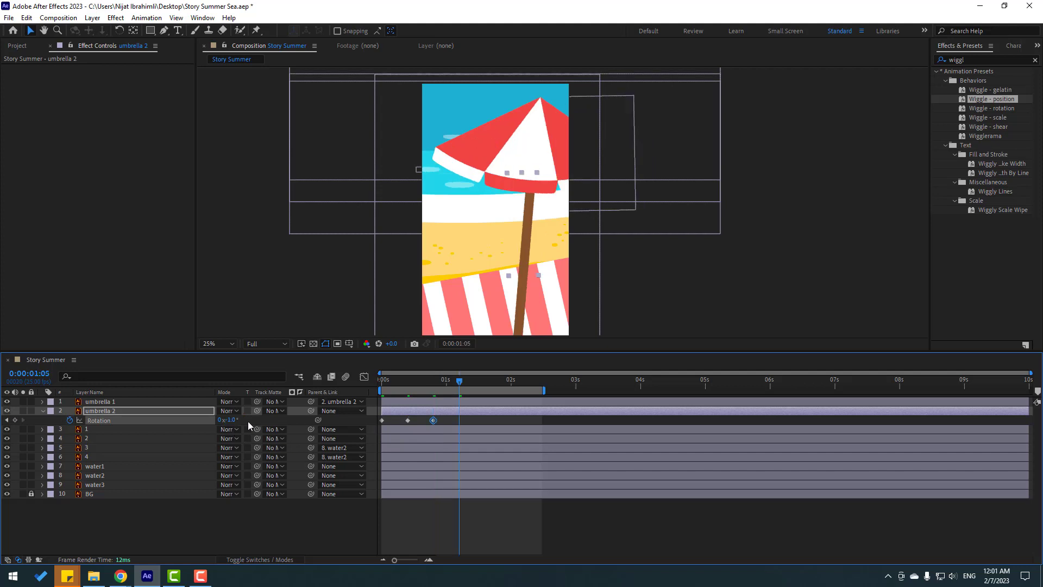
drag(232, 426, 236, 428)
key(shift+Page_Down)
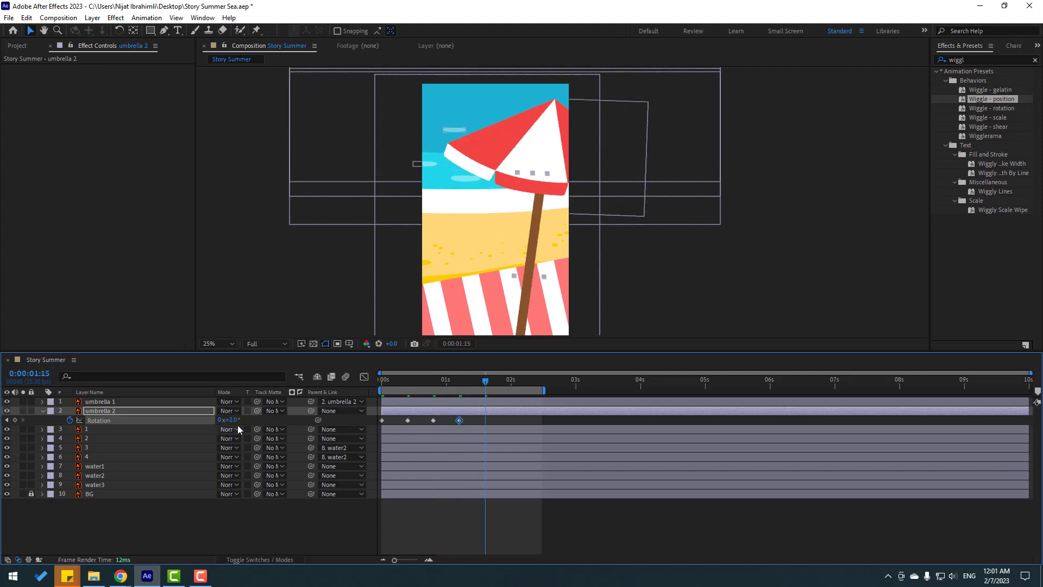
click(232, 420)
text(-2)
key(Return)
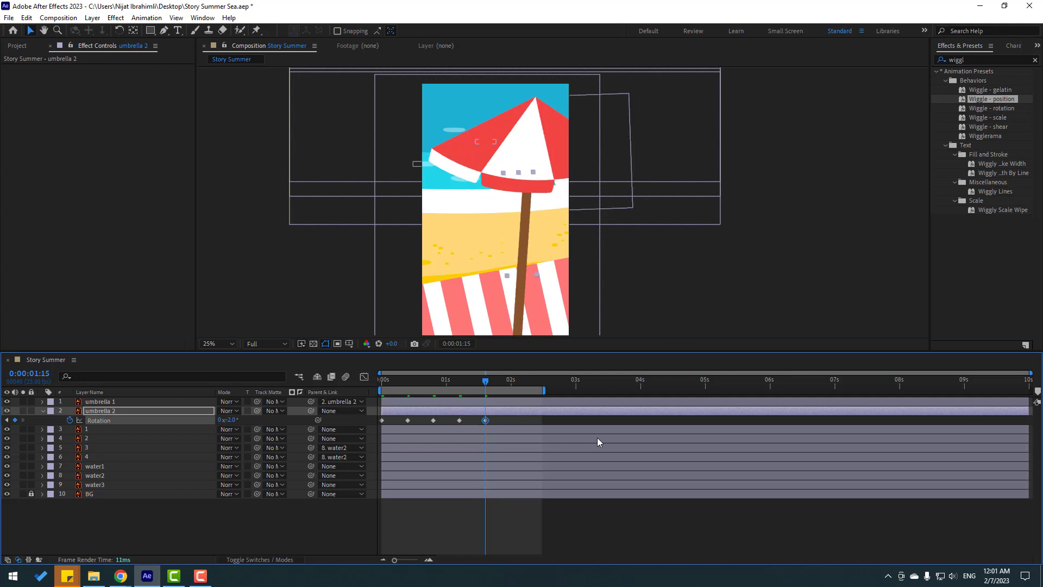
- Stretch umbrella 2's Rotation keyframes proportionally so the last one falls at about 0:00:02:11, and preview
drag(500, 419, 394, 427)
drag(484, 420, 539, 421)
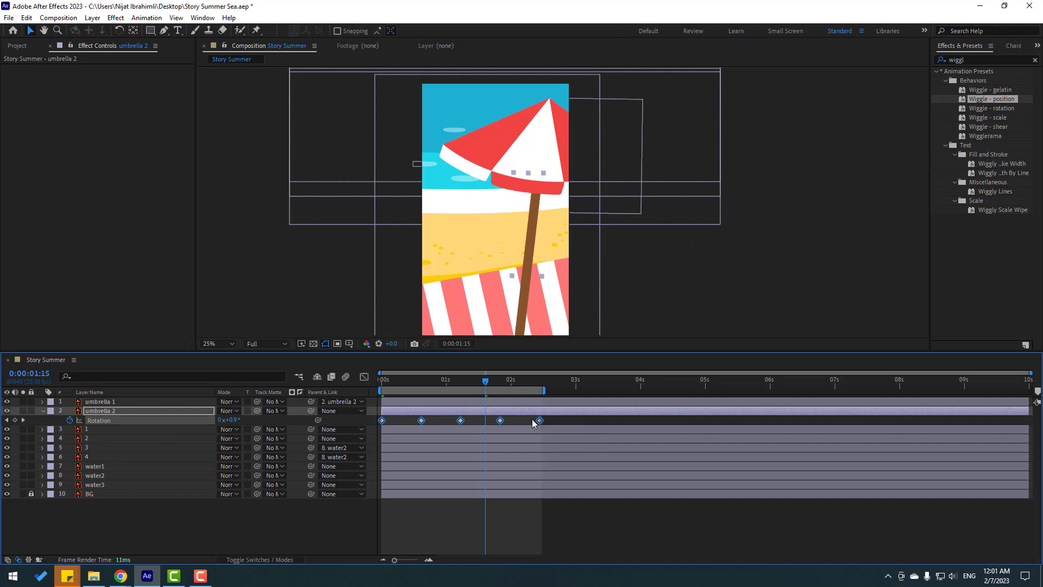
key(space)
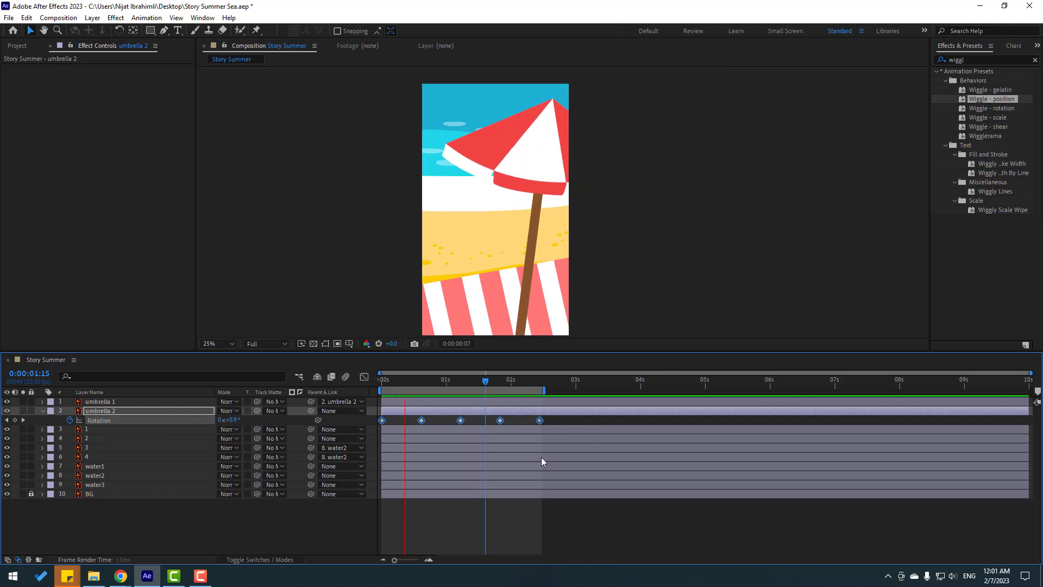
- Apply Easy Ease to all of umbrella 2's Rotation keyframes and preview the sway
key(space)
right_click(539, 421)
mouse_move(546, 421)
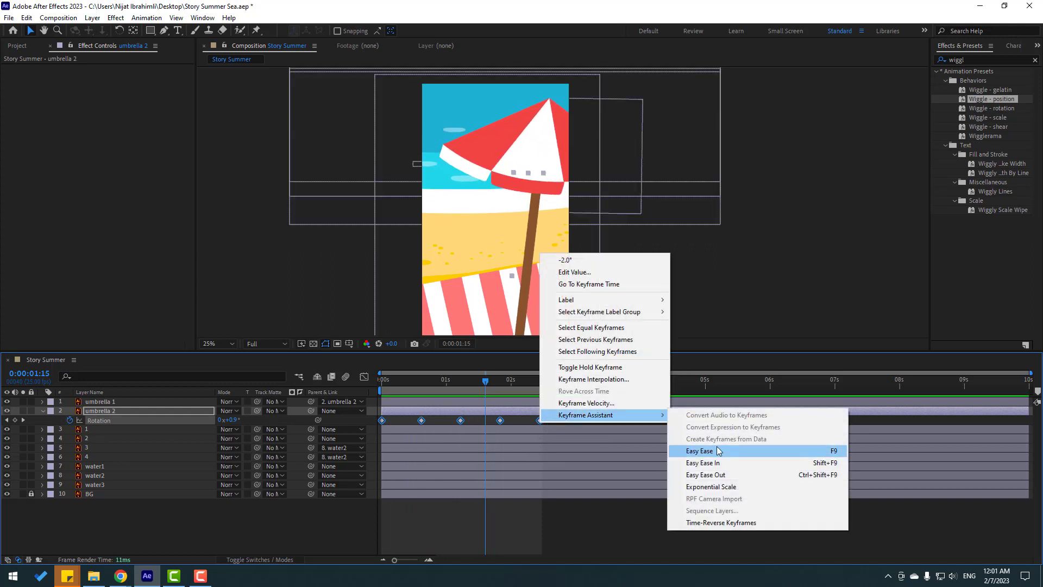
click(717, 448)
key(space)
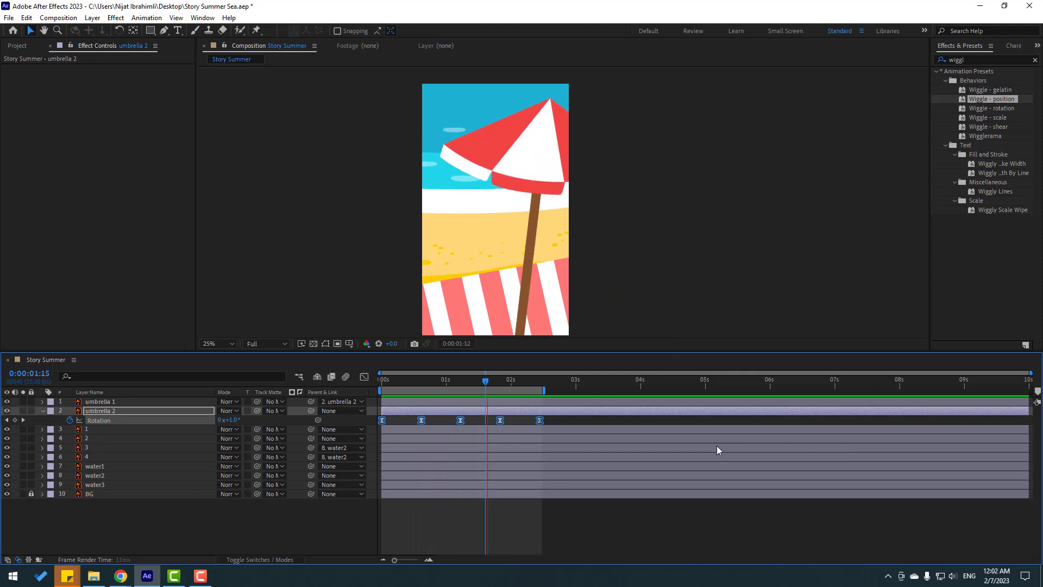
key(space)
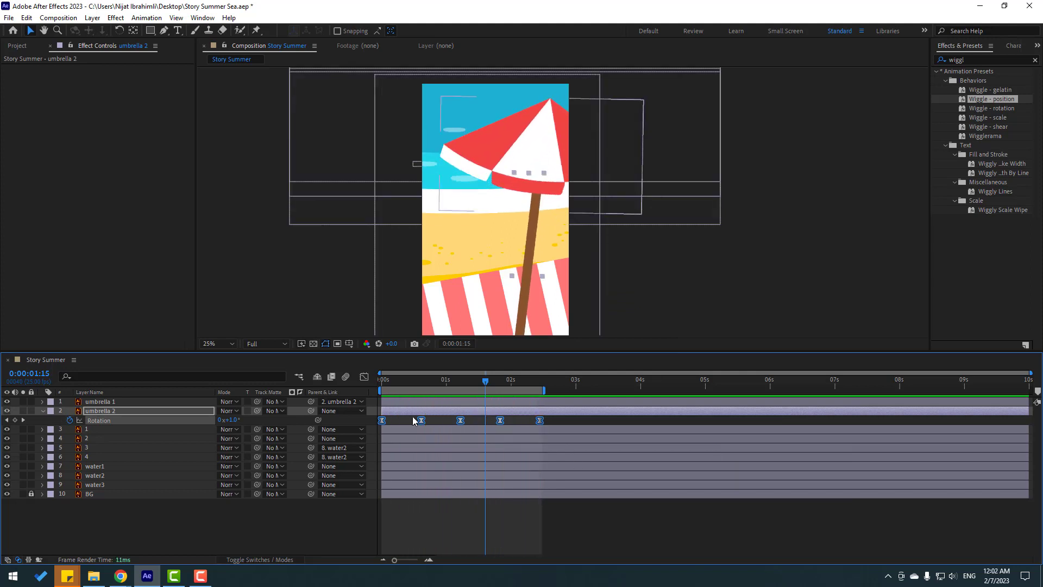
- Copy umbrella 2's first Rotation keyframe onto the last one at 0:00:02:11 so the sway loops, and preview
click(396, 422)
drag(396, 421, 372, 423)
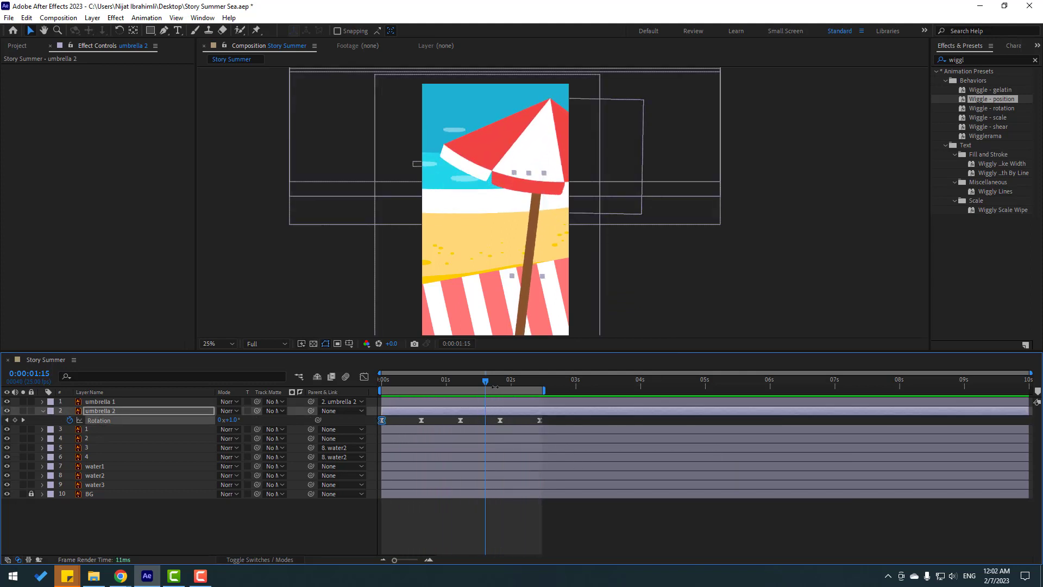
drag(495, 387, 539, 385)
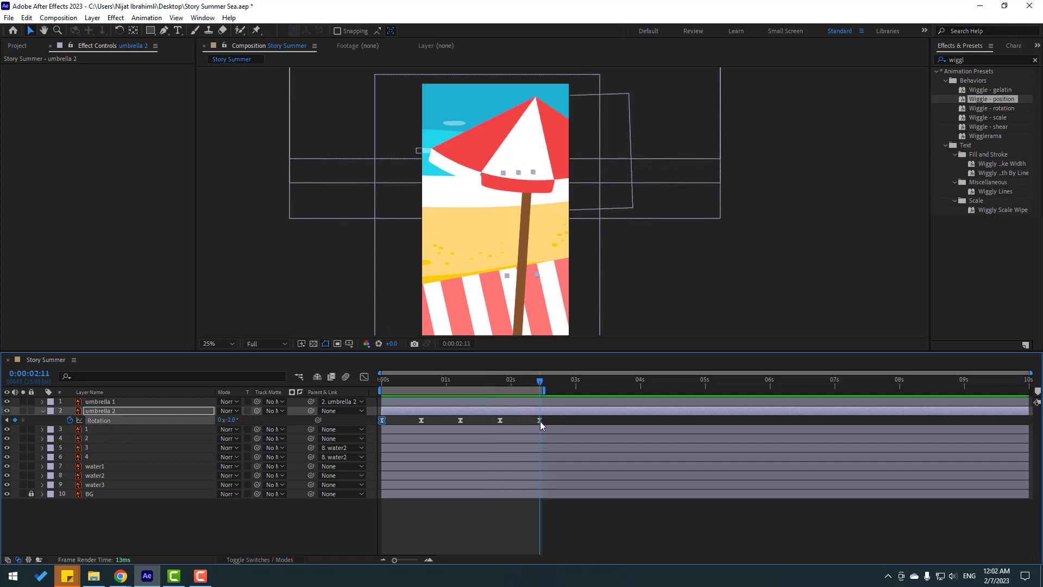
key(ctrl+v)
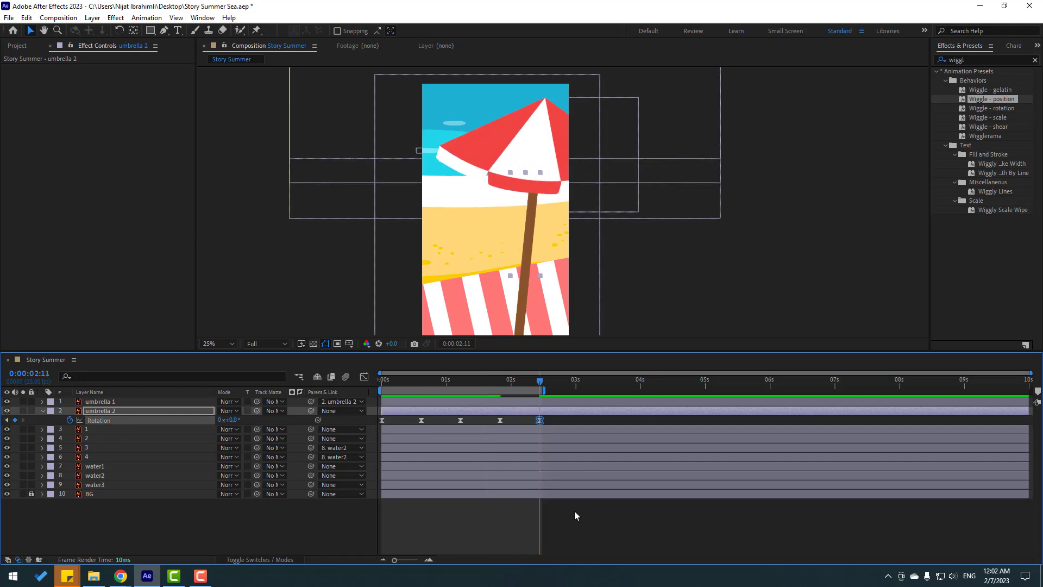
key(space)
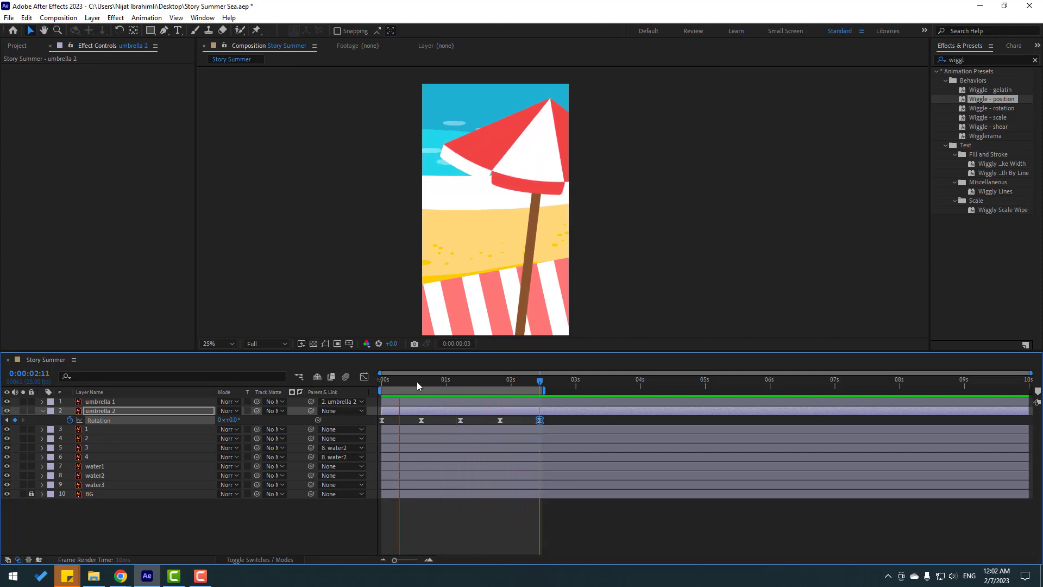
- Delete umbrella 2's second and third Rotation keyframes, move the remaining middle one to just after 1 second, and preview from the start
click(419, 382)
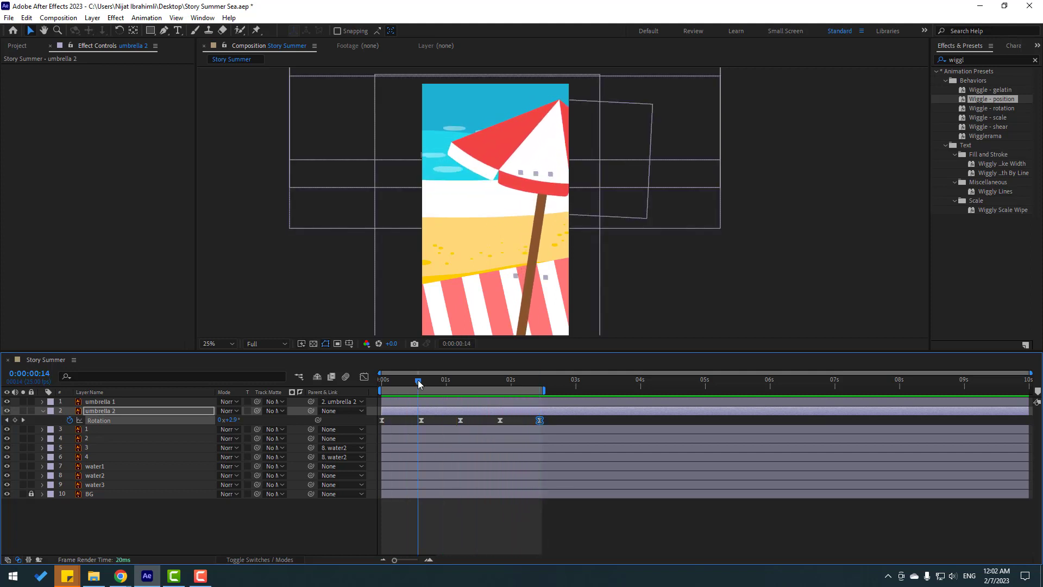
key(Home)
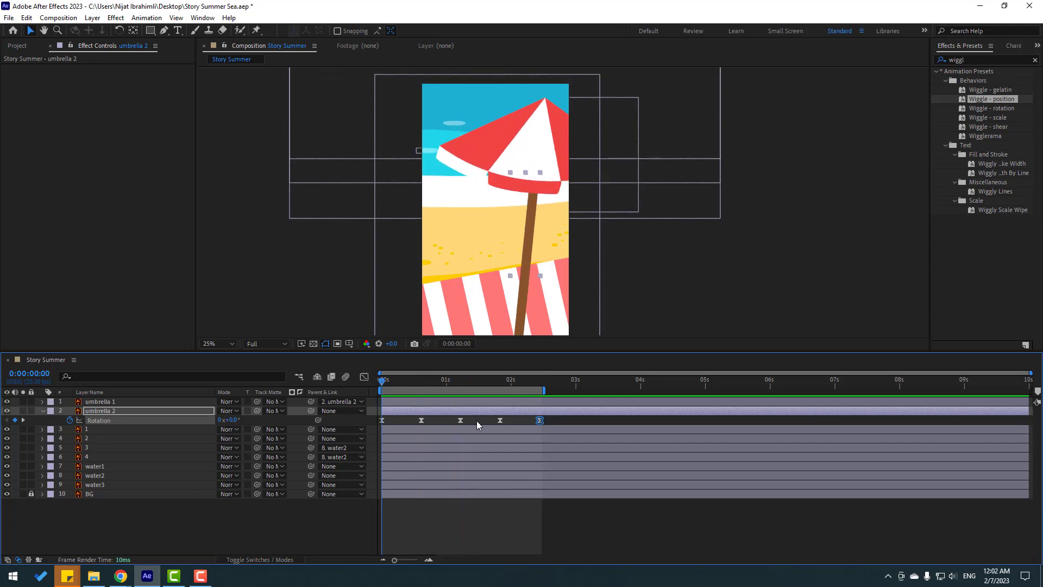
drag(470, 418, 406, 432)
key(Delete)
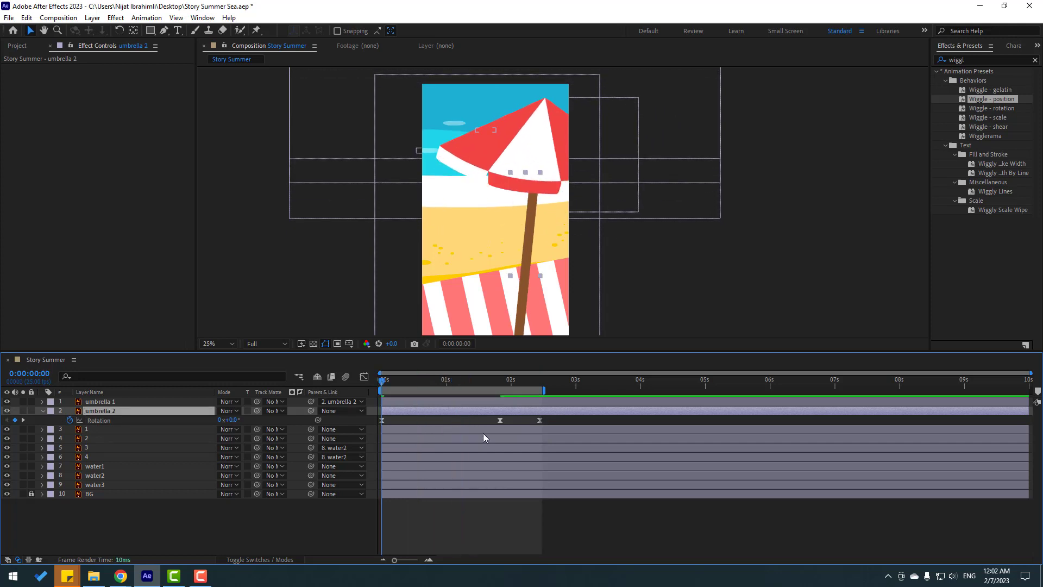
drag(499, 421, 455, 422)
key(space)
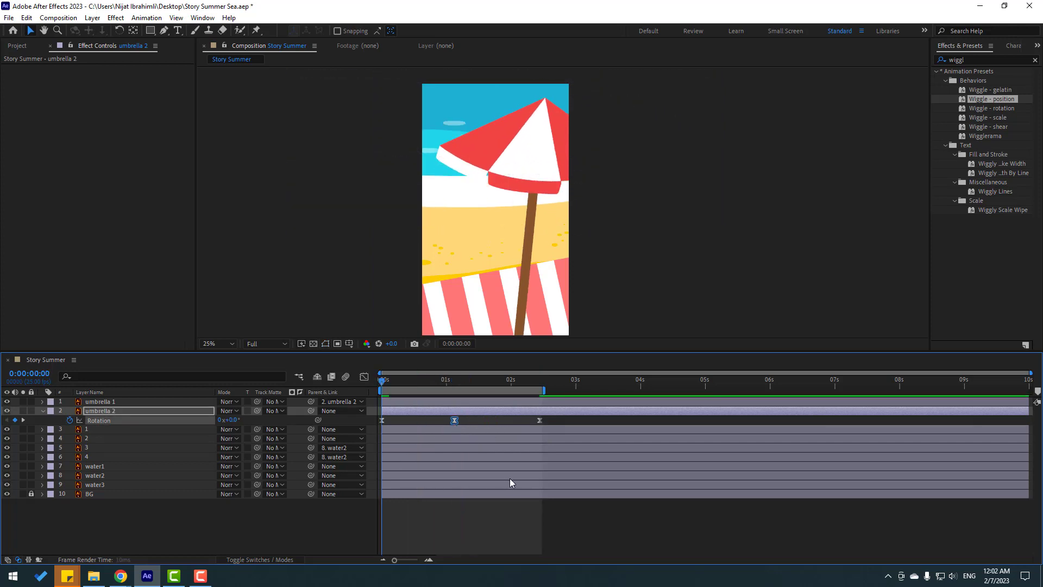